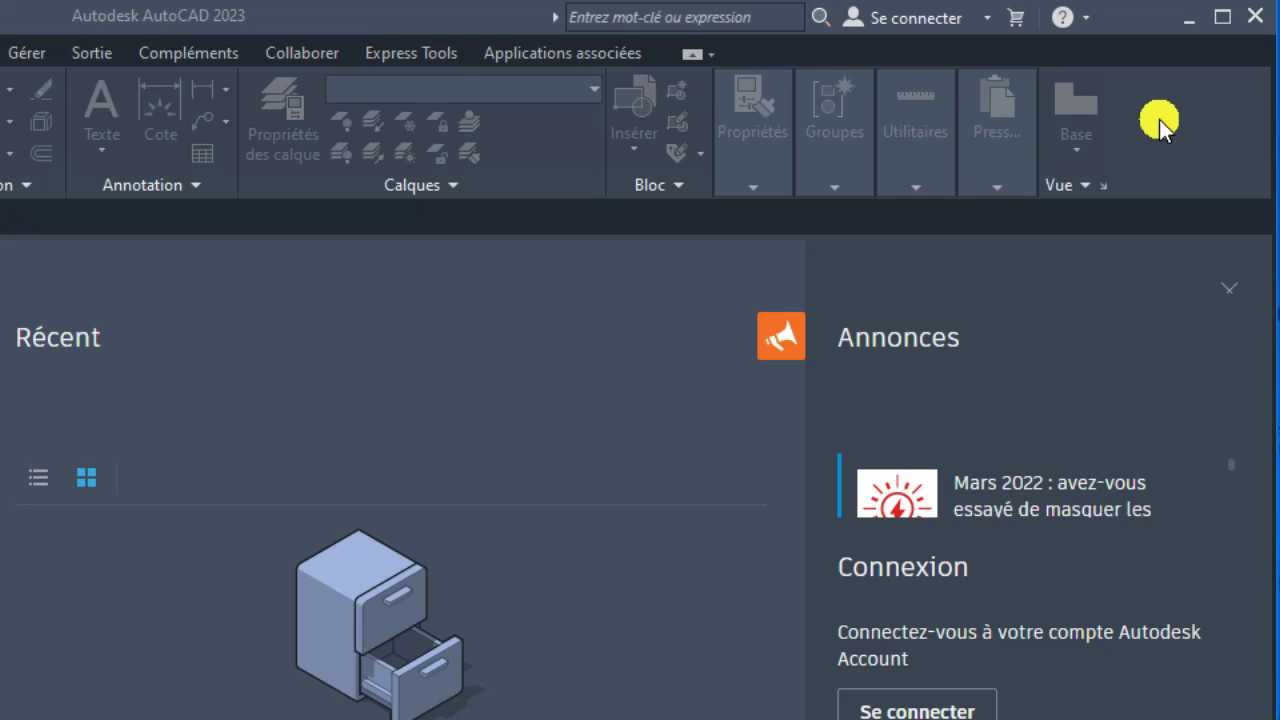
Start the blank drawing Dessin1 and check the Help dropdown with key tips shown
click(1086, 21)
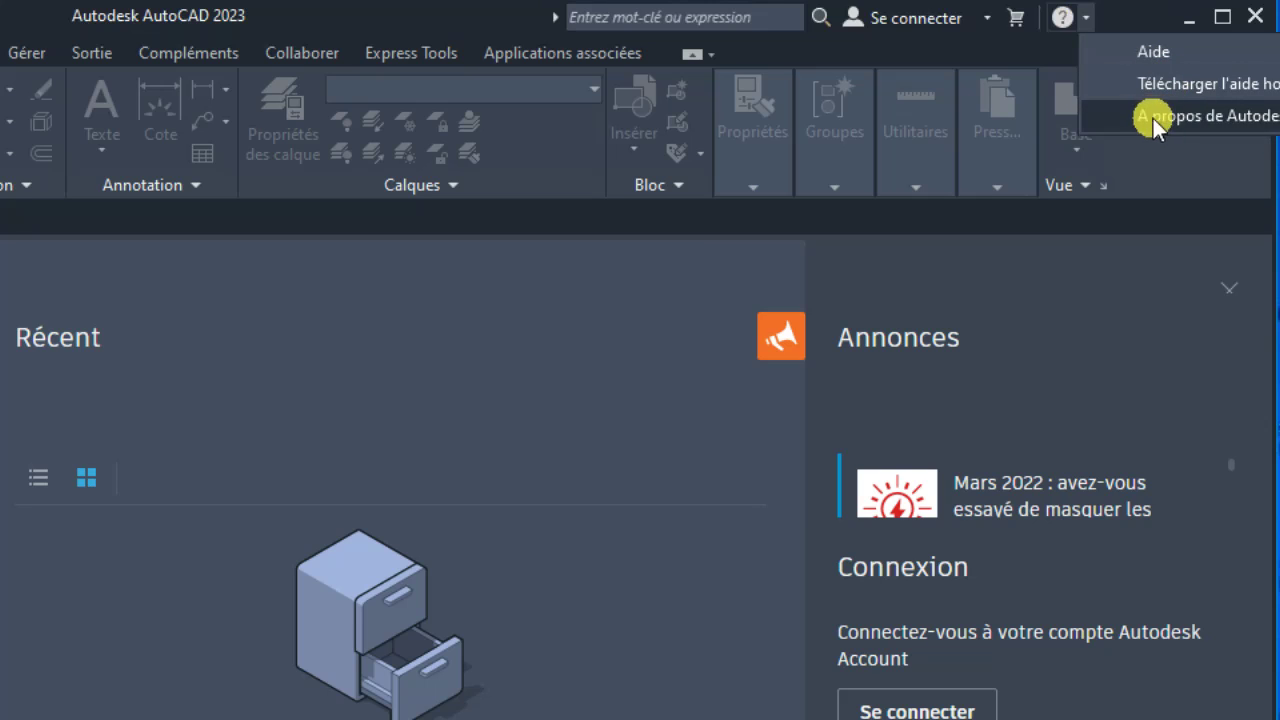
click(1122, 262)
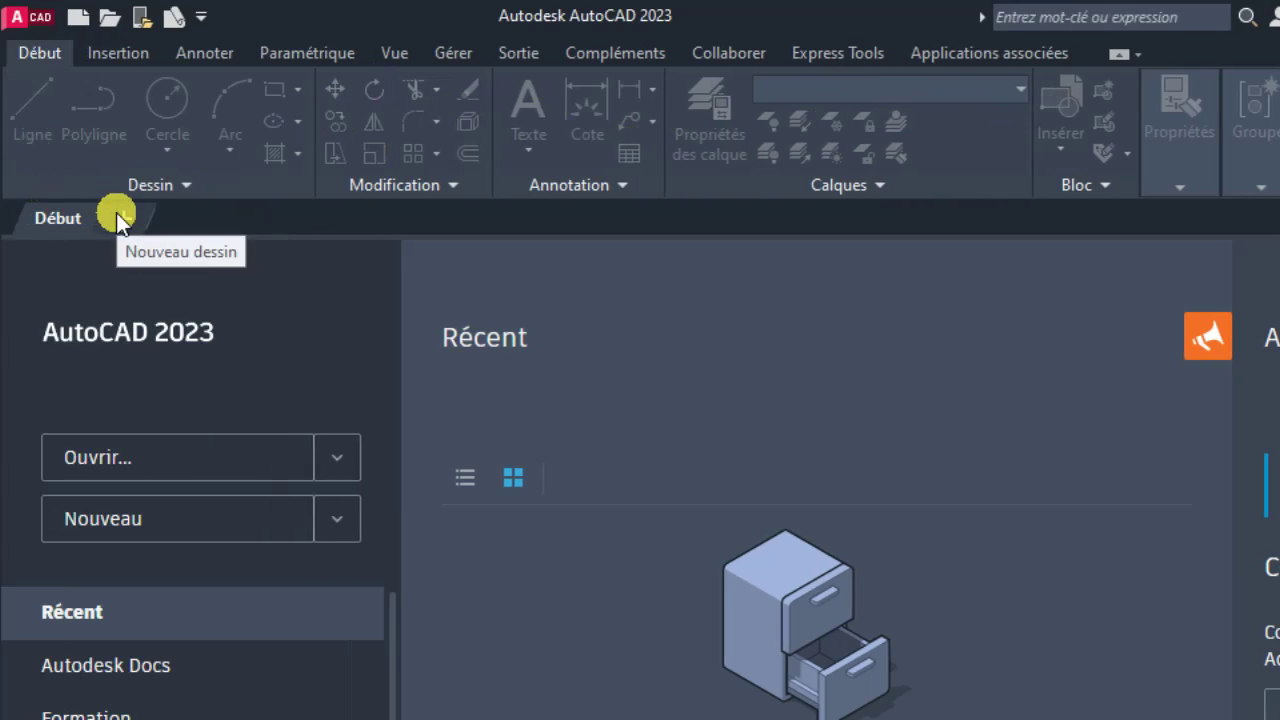
click(119, 213)
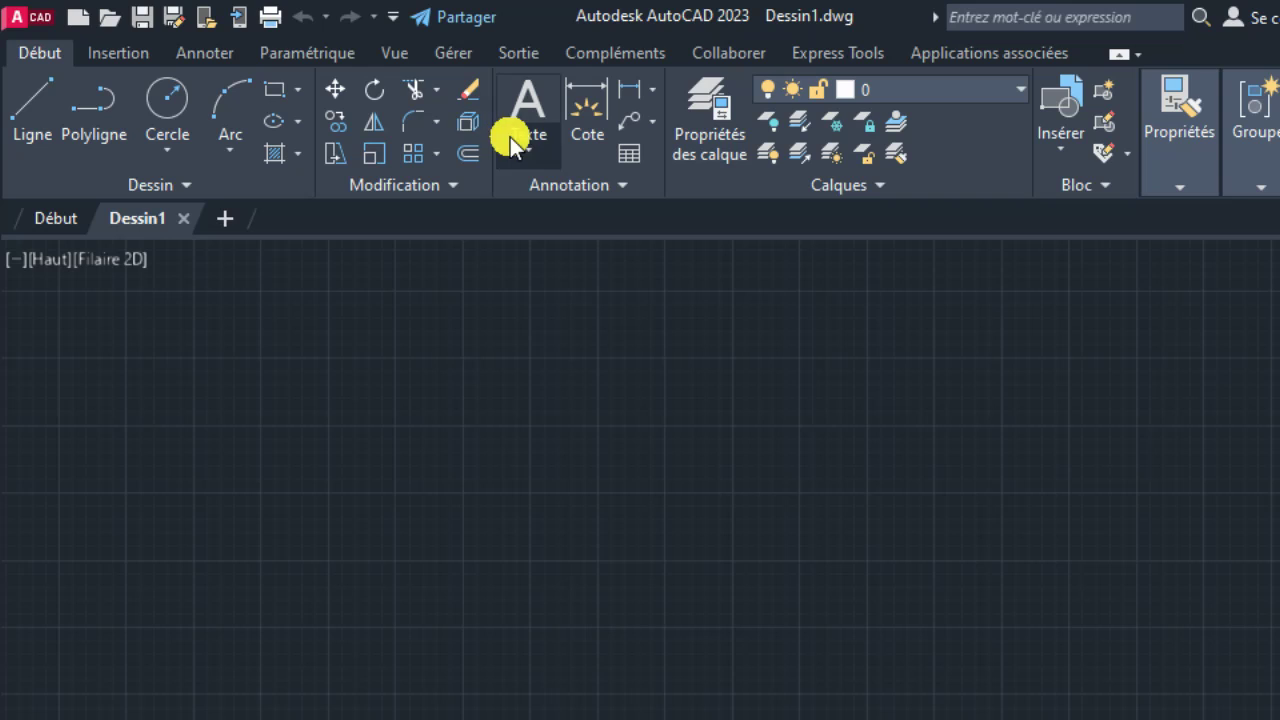
key(alt)
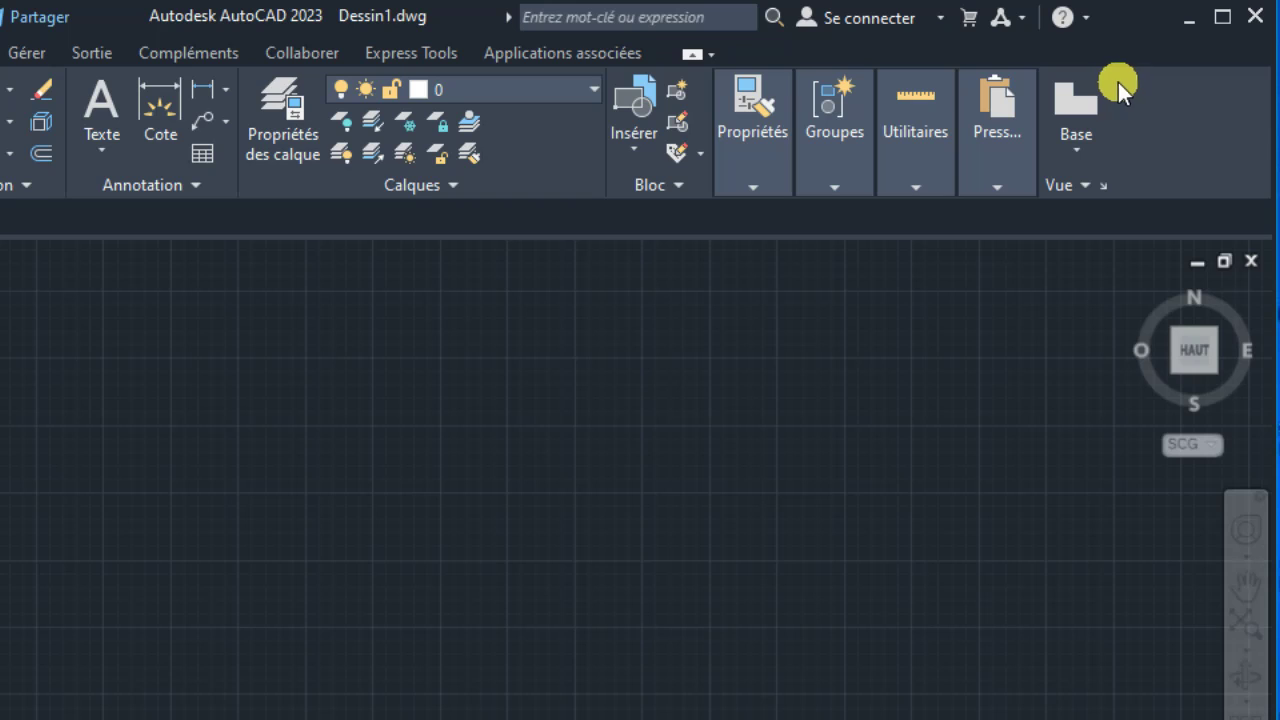
click(1086, 19)
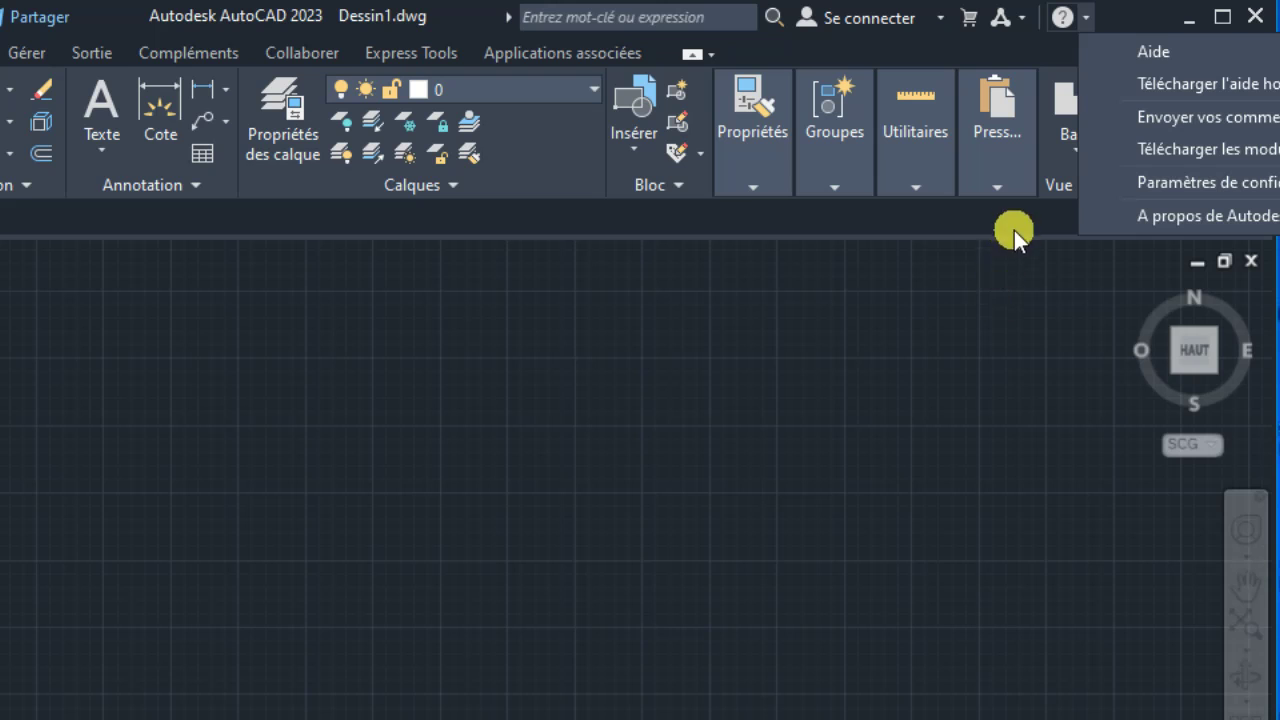
click(1009, 274)
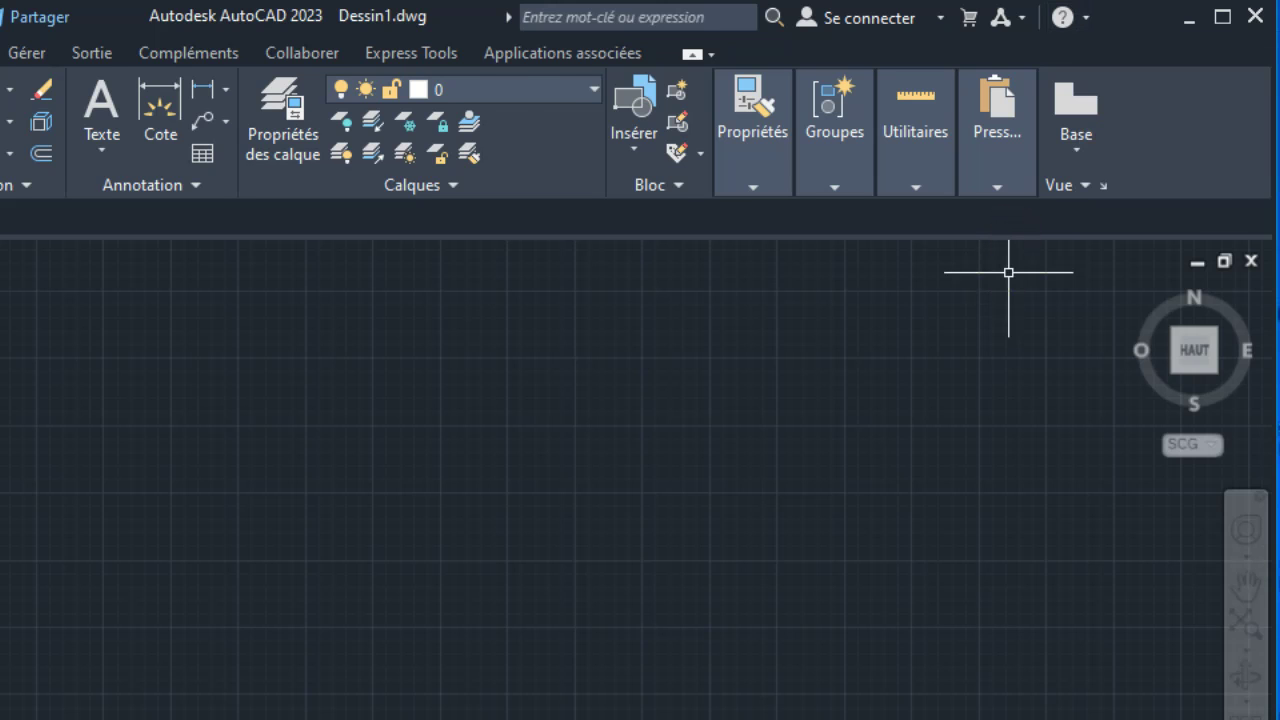
key(alt)
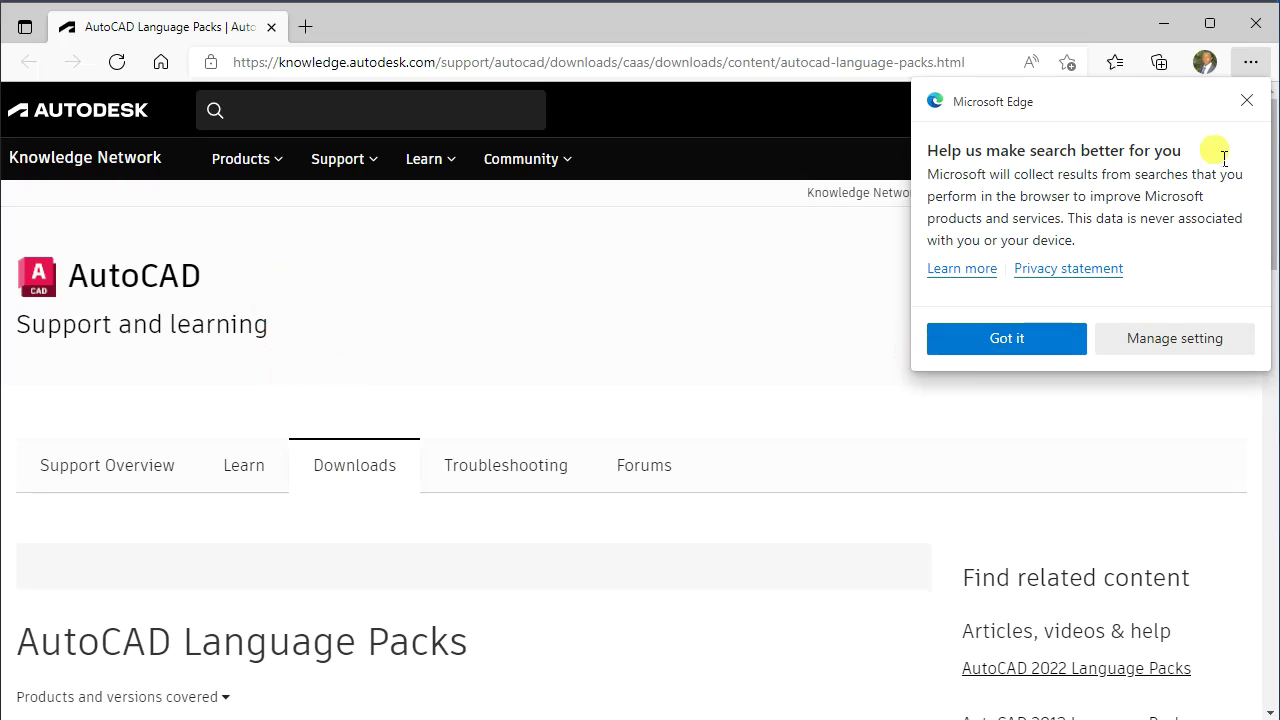
Dismiss the Edge search notice and scroll down the AutoCAD language pack list
click(1247, 100)
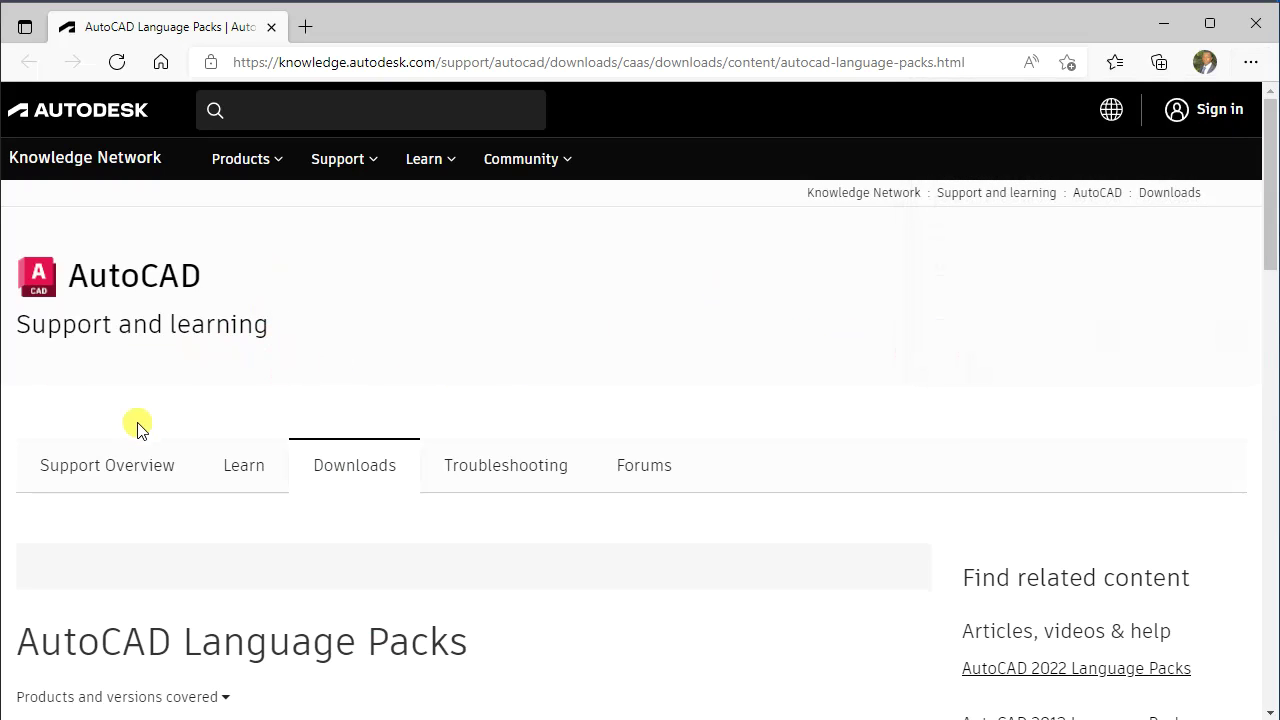
scroll(72, 541, down, 1)
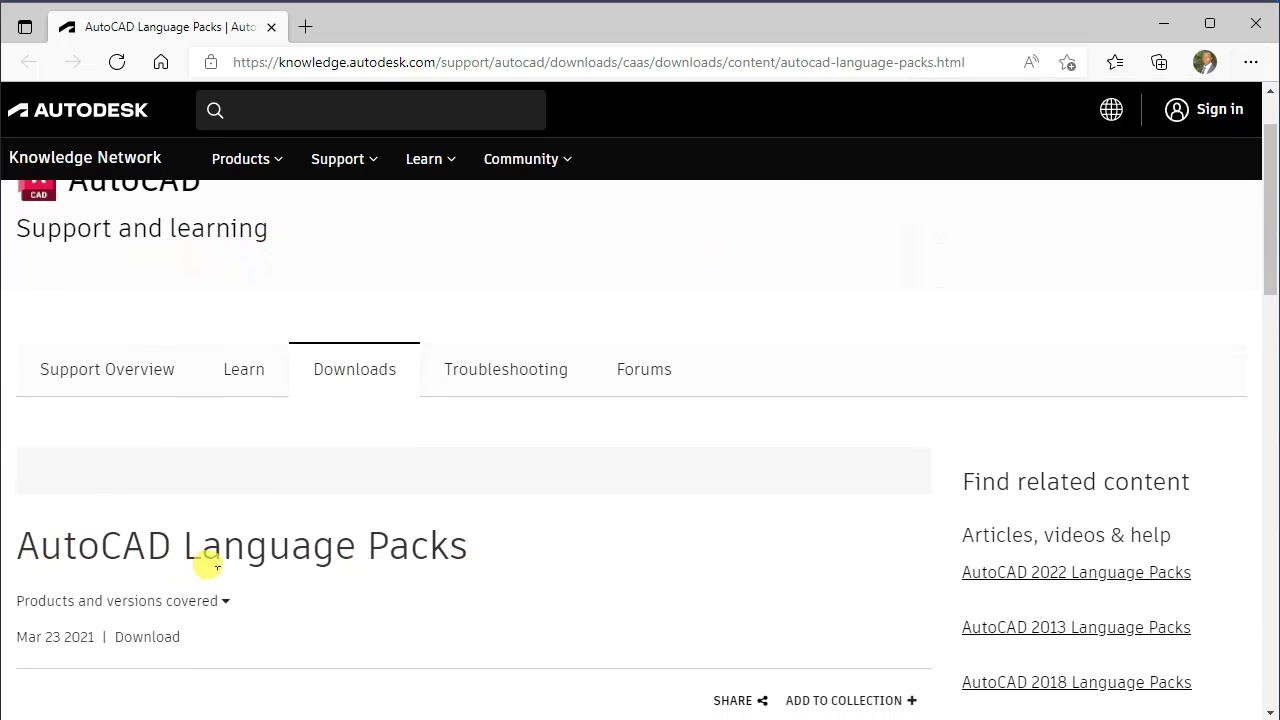
scroll(530, 525, down, 1)
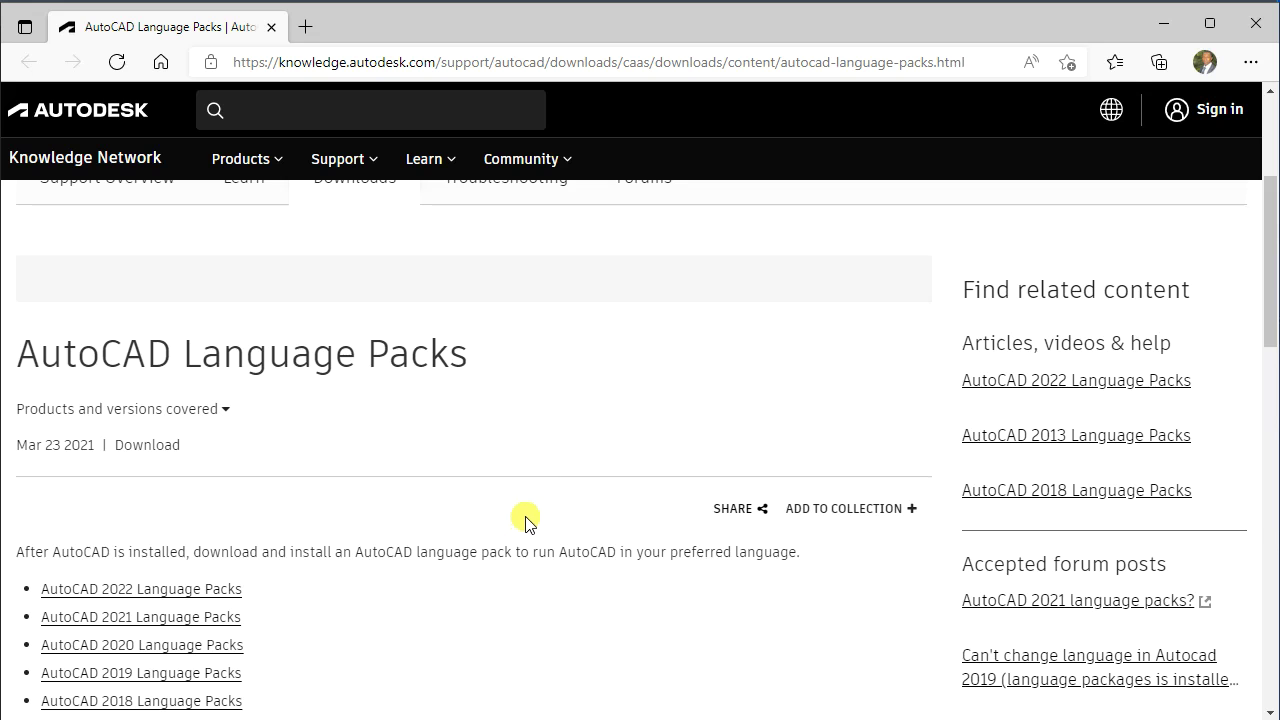
scroll(580, 400, down, 3)
scroll(579, 407, down, 2)
scroll(580, 406, up, 5)
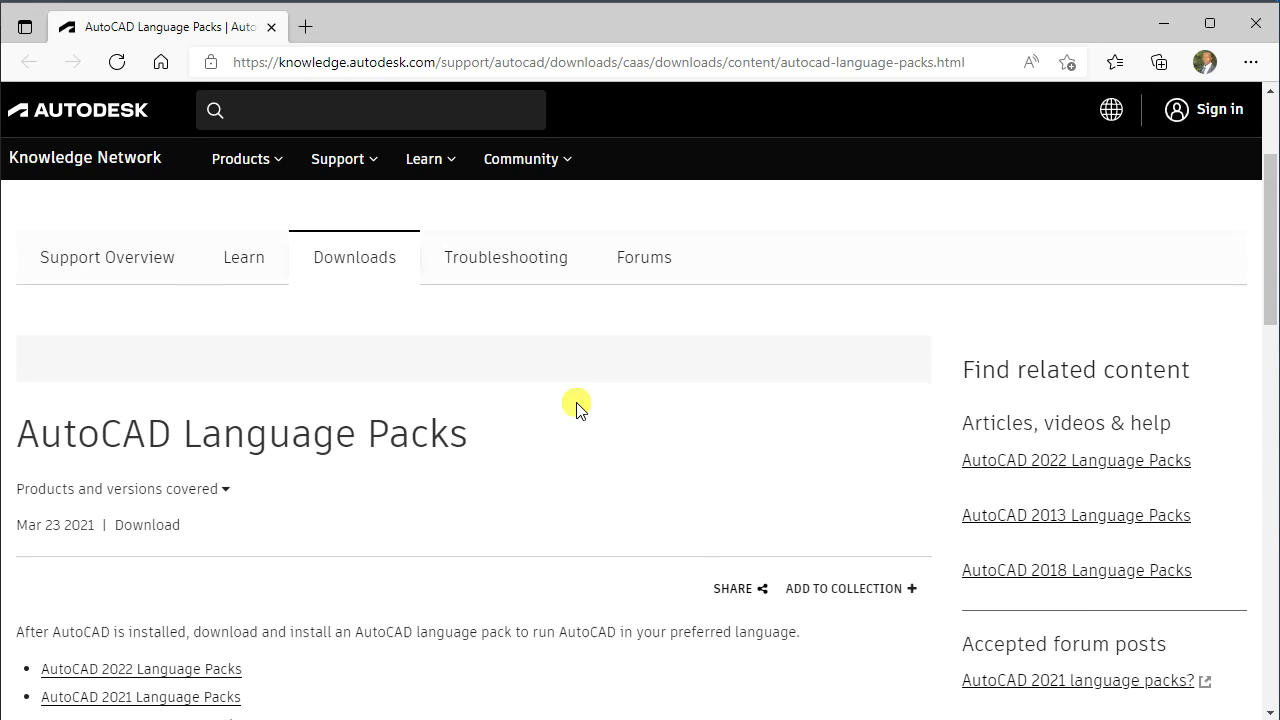
Dismiss the page context menu, then scroll through the list and back up
right_click(610, 425)
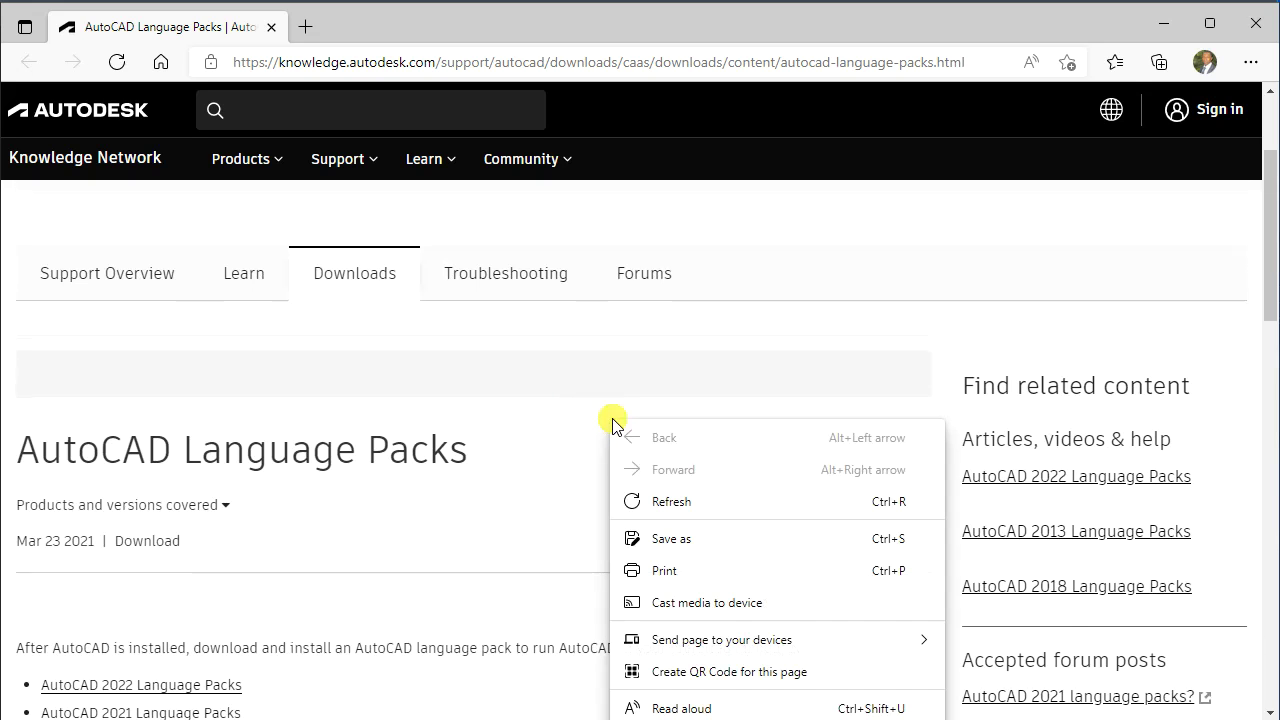
right_click(727, 229)
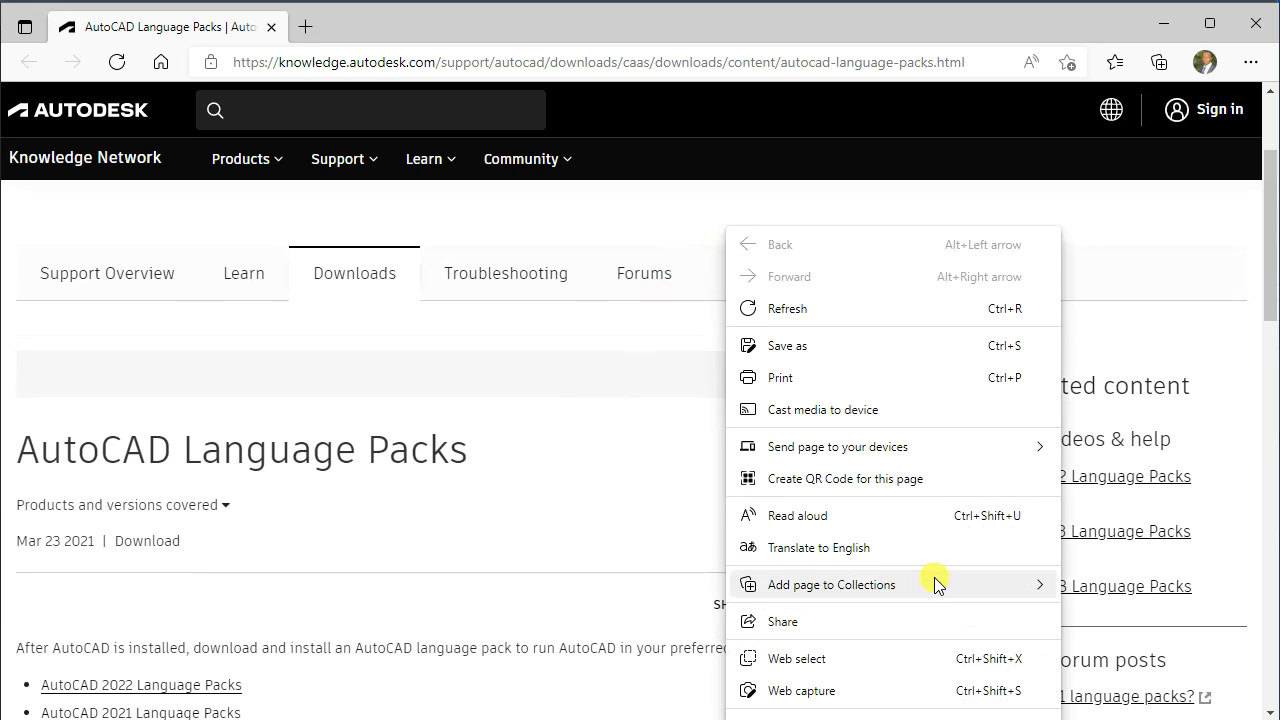
click(619, 528)
scroll(460, 480, down, 2)
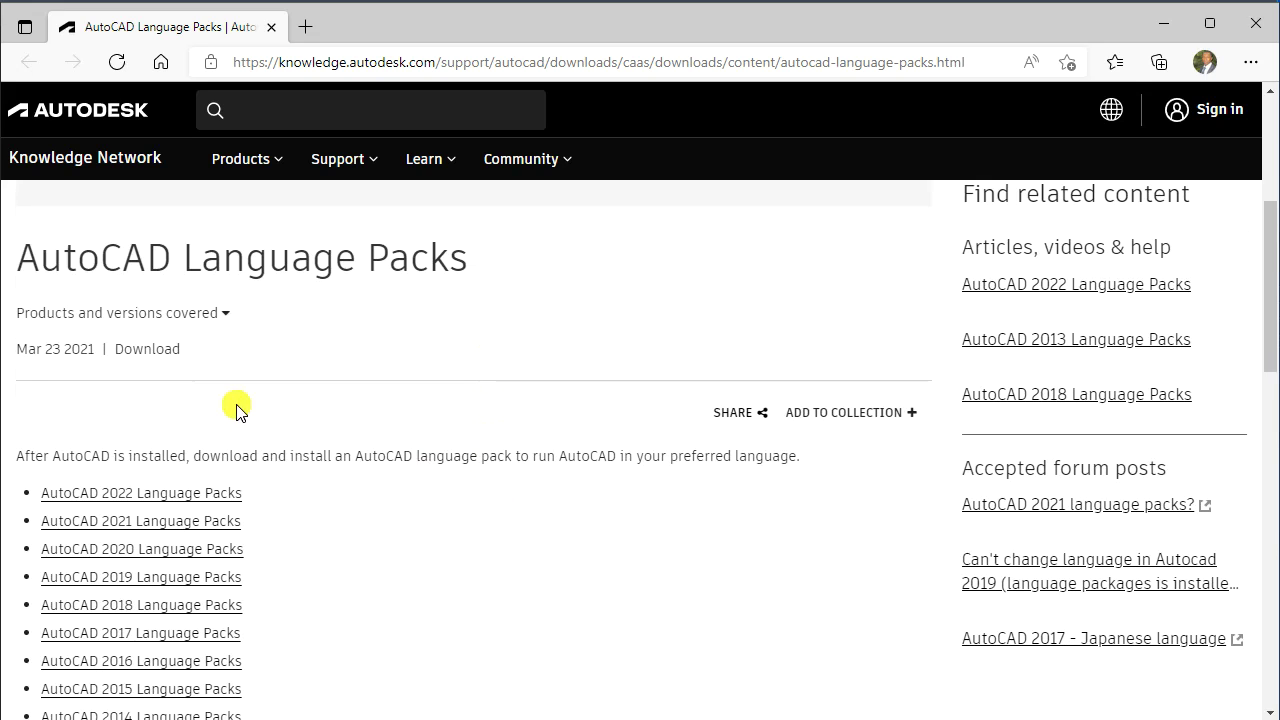
scroll(200, 430, down, 2)
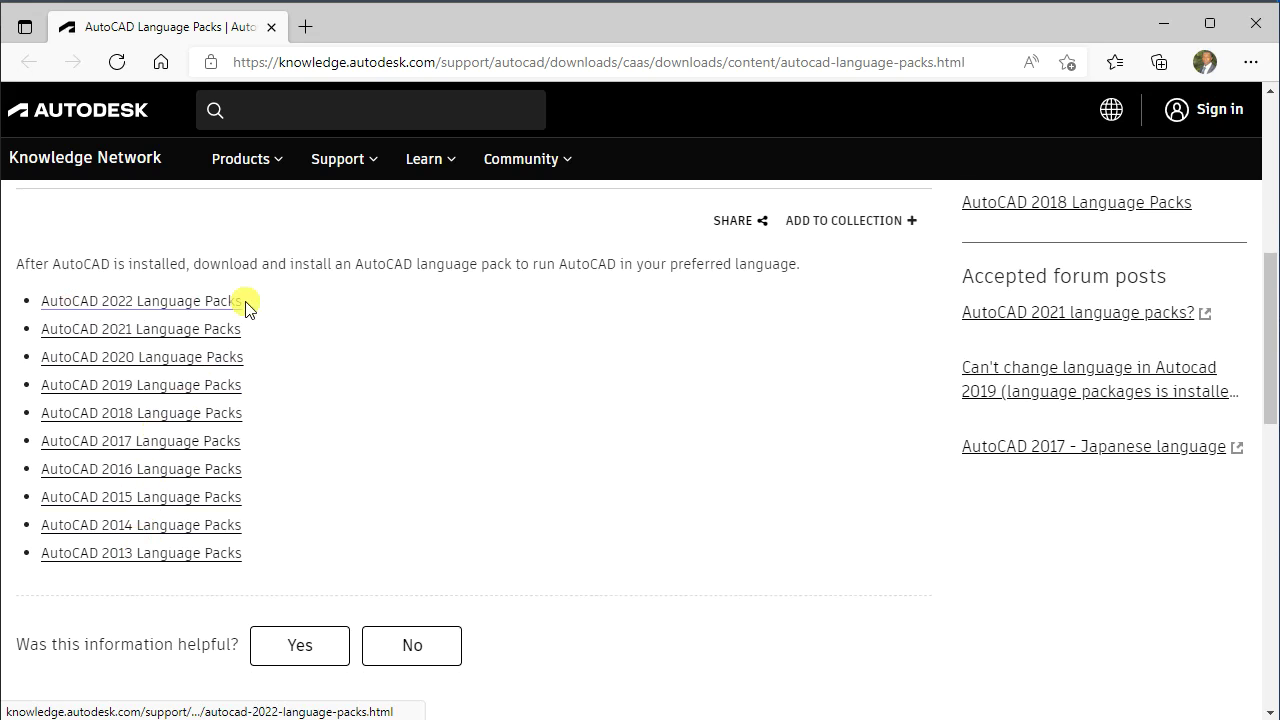
scroll(245, 404, down, 1)
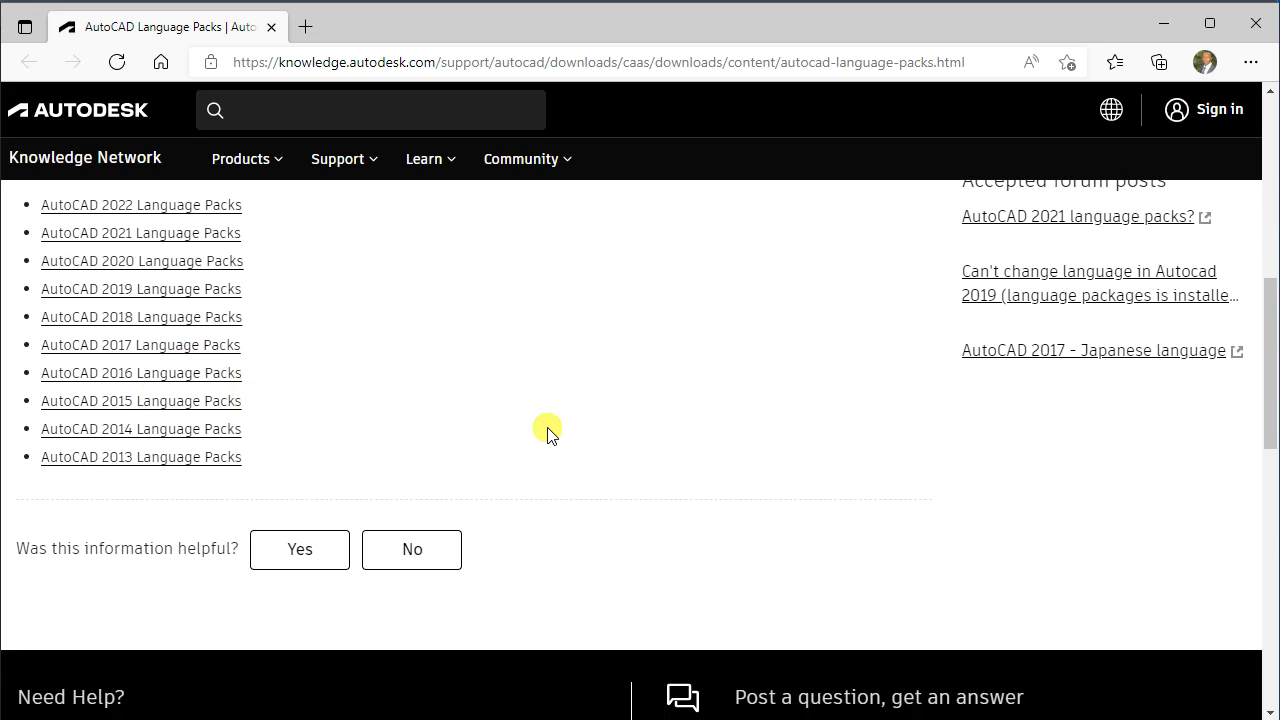
scroll(547, 430, down, 1)
scroll(547, 430, down, 1)
scroll(547, 430, up, 6)
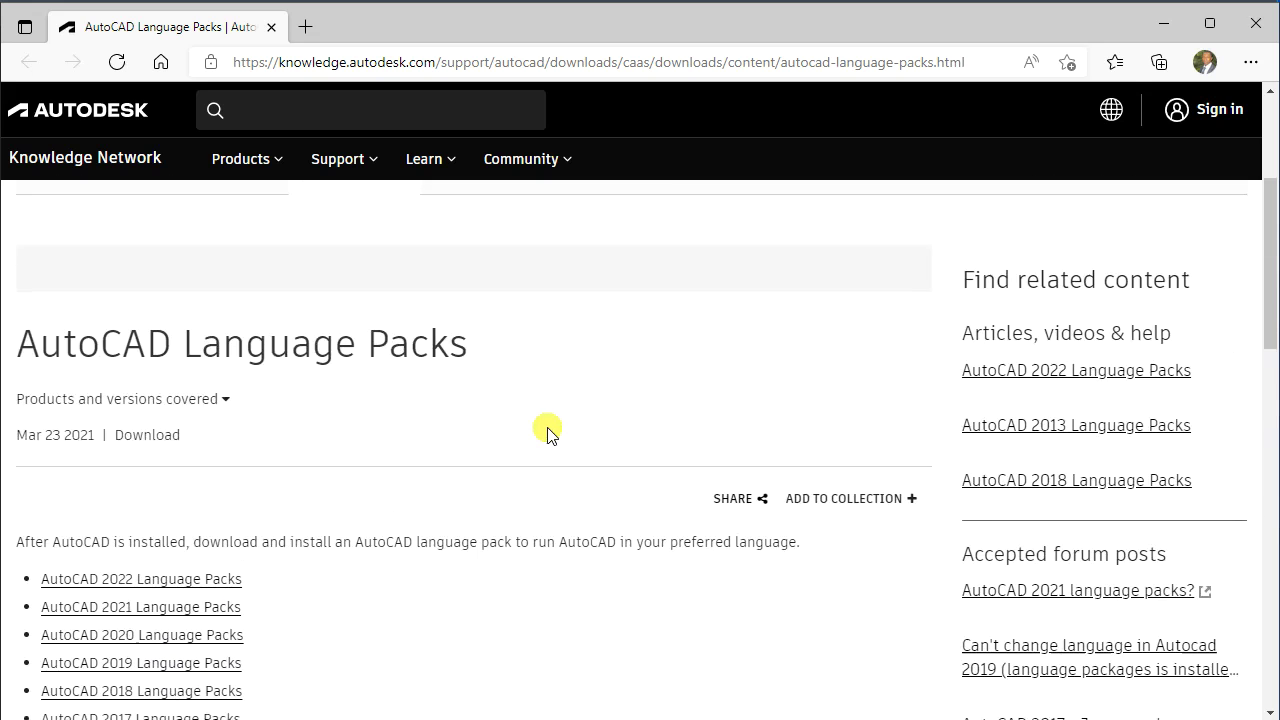
scroll(547, 430, up, 3)
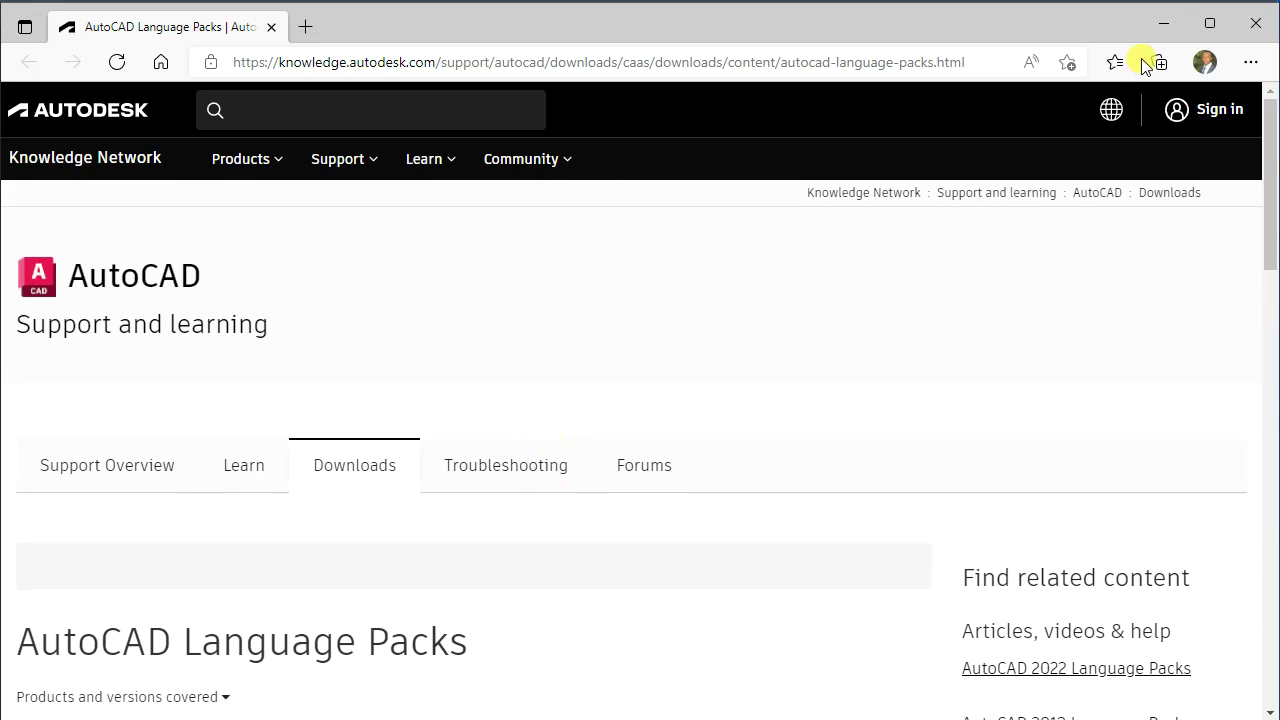
Minimize Edge and return to the blank Dessin1 drawing in AutoCAD
click(1160, 23)
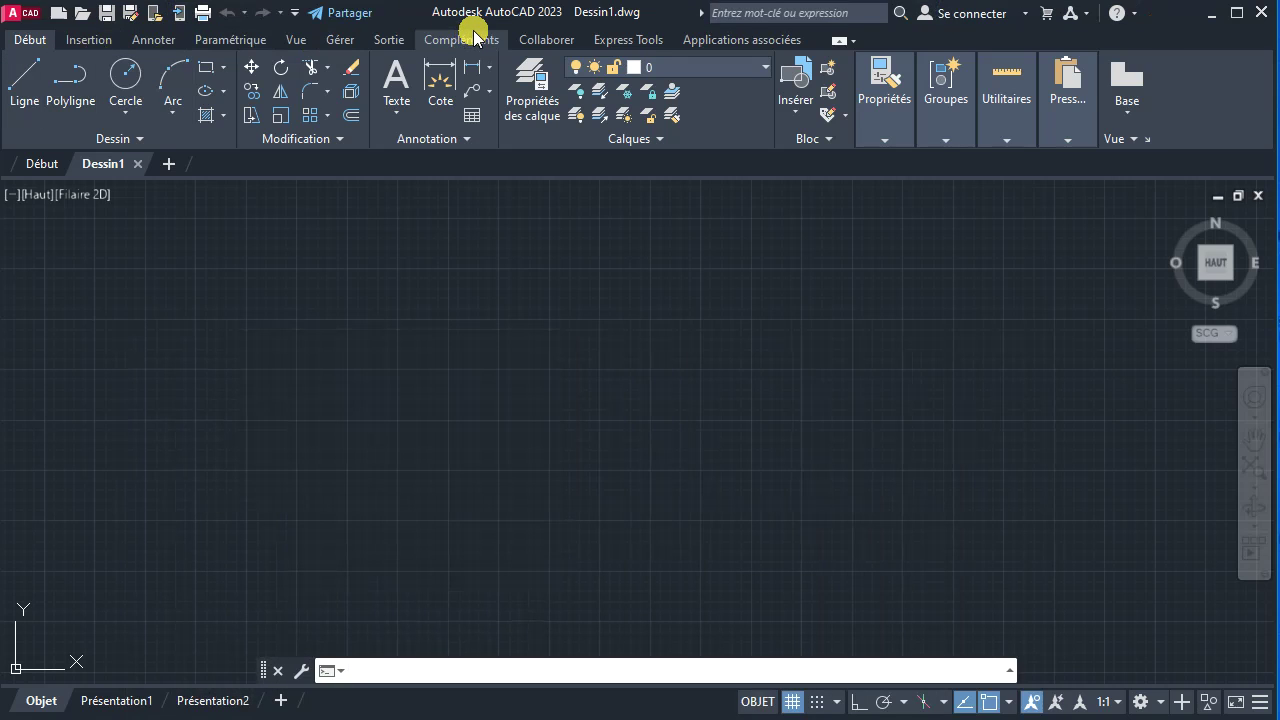
key(alt)
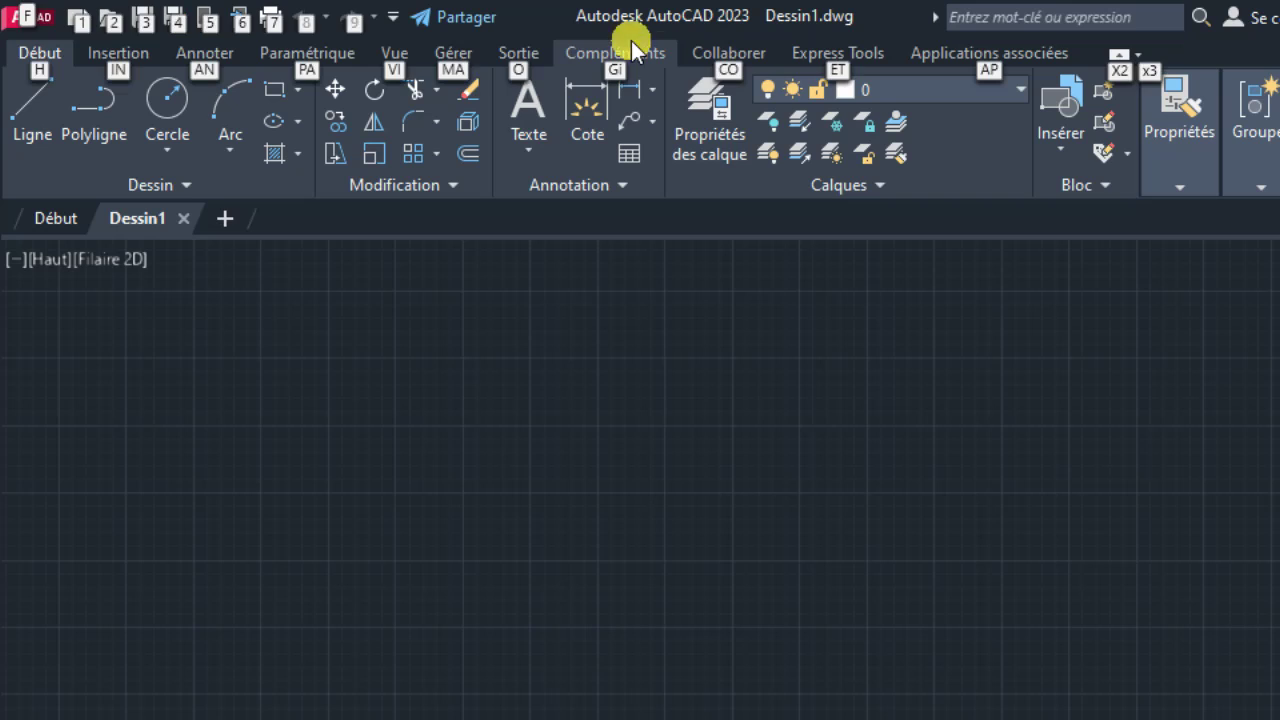
click(426, 308)
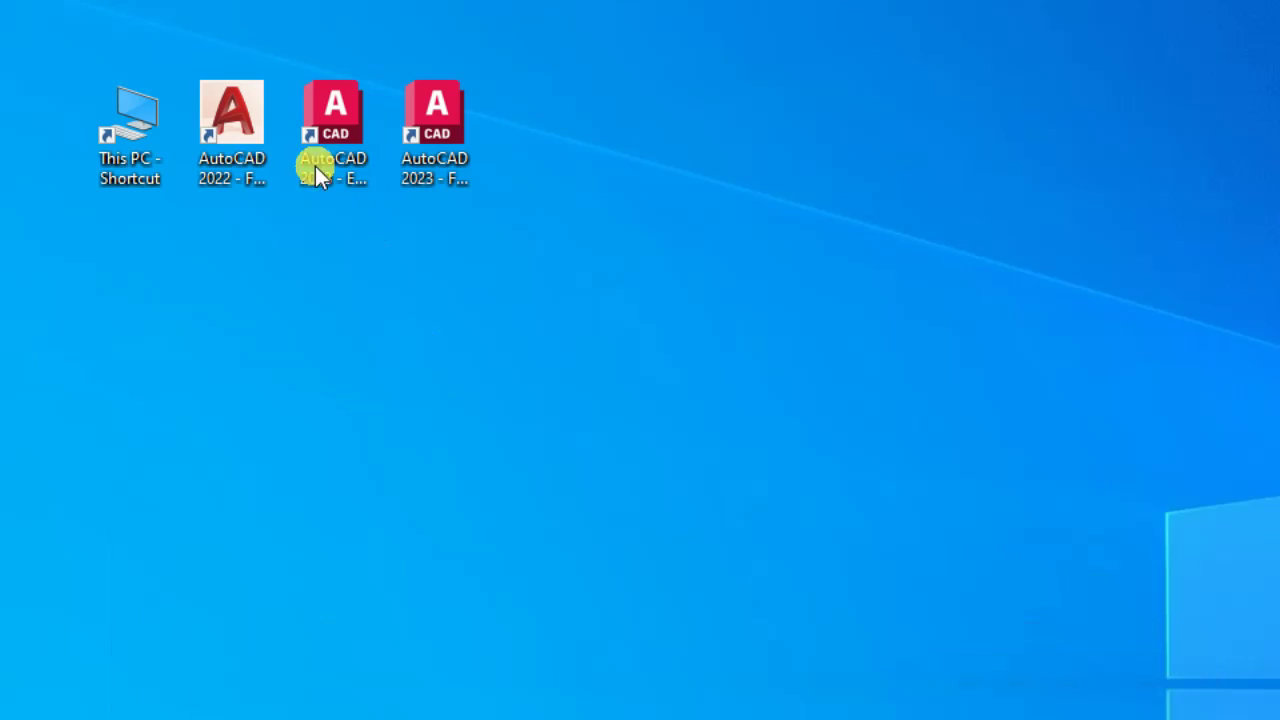
Pick among the AutoCAD 2023 desktop shortcuts, cancel a rename, and launch the English edition
click(416, 102)
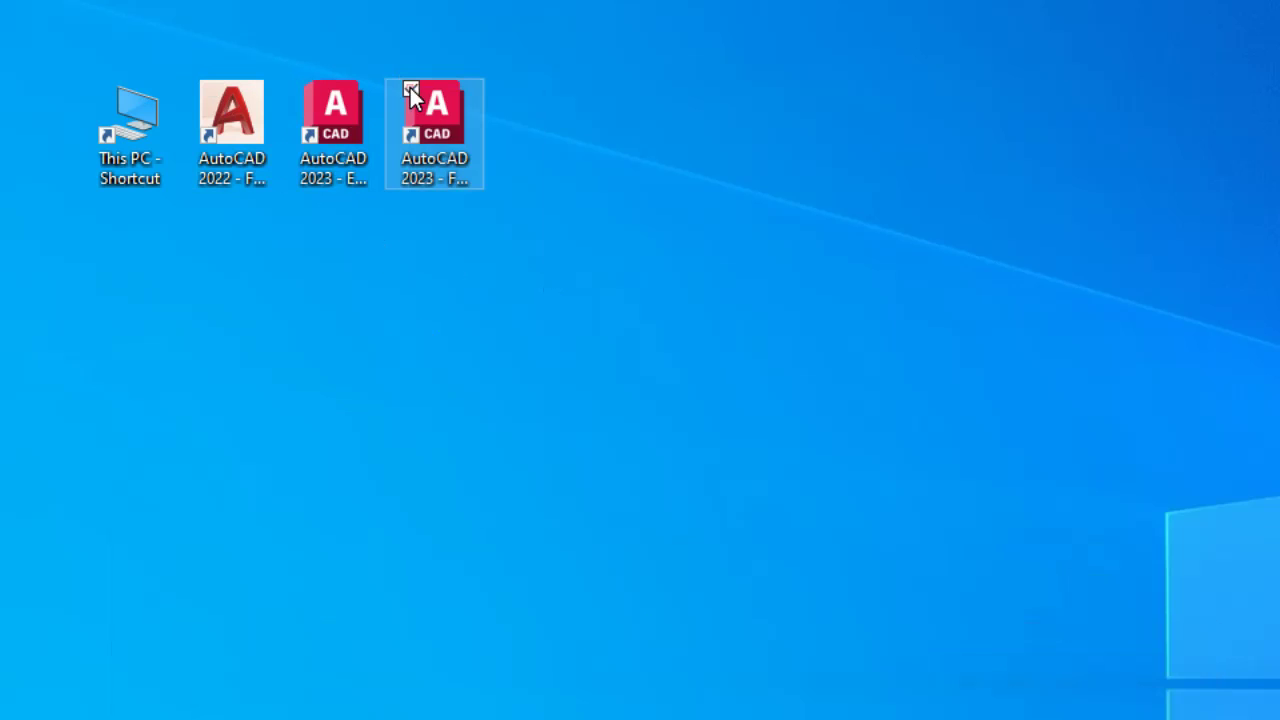
click(441, 178)
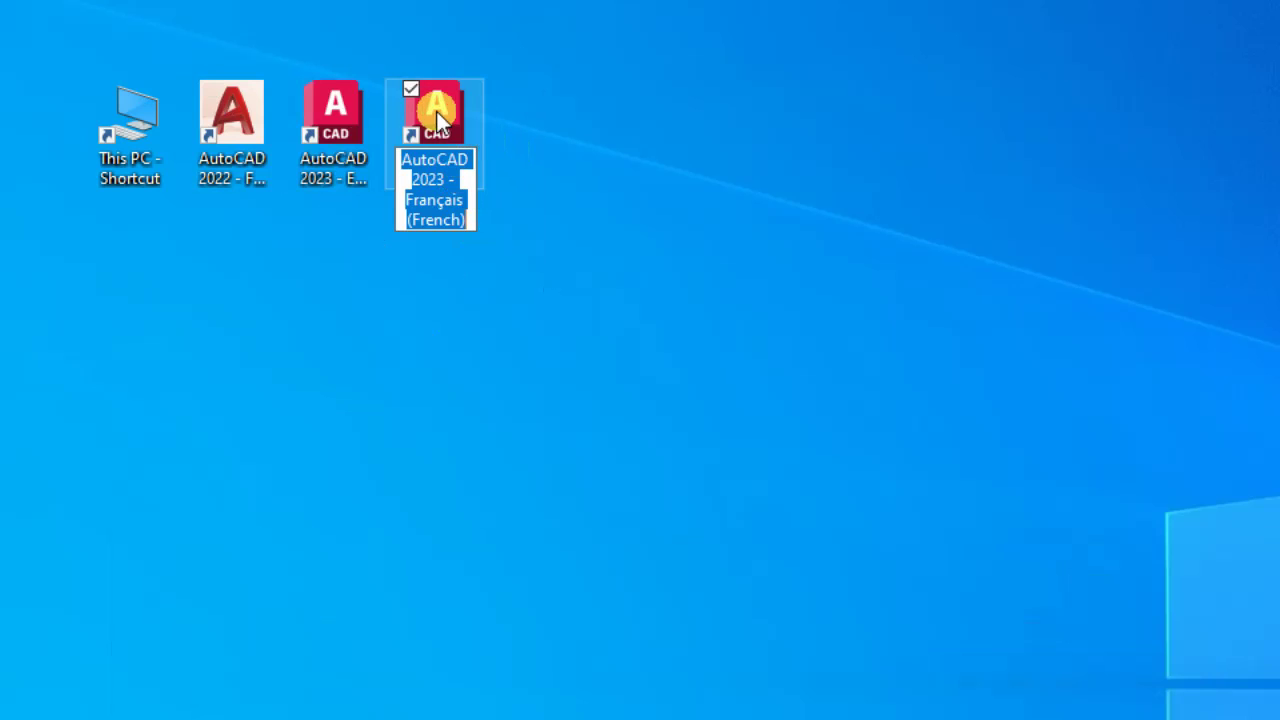
click(330, 178)
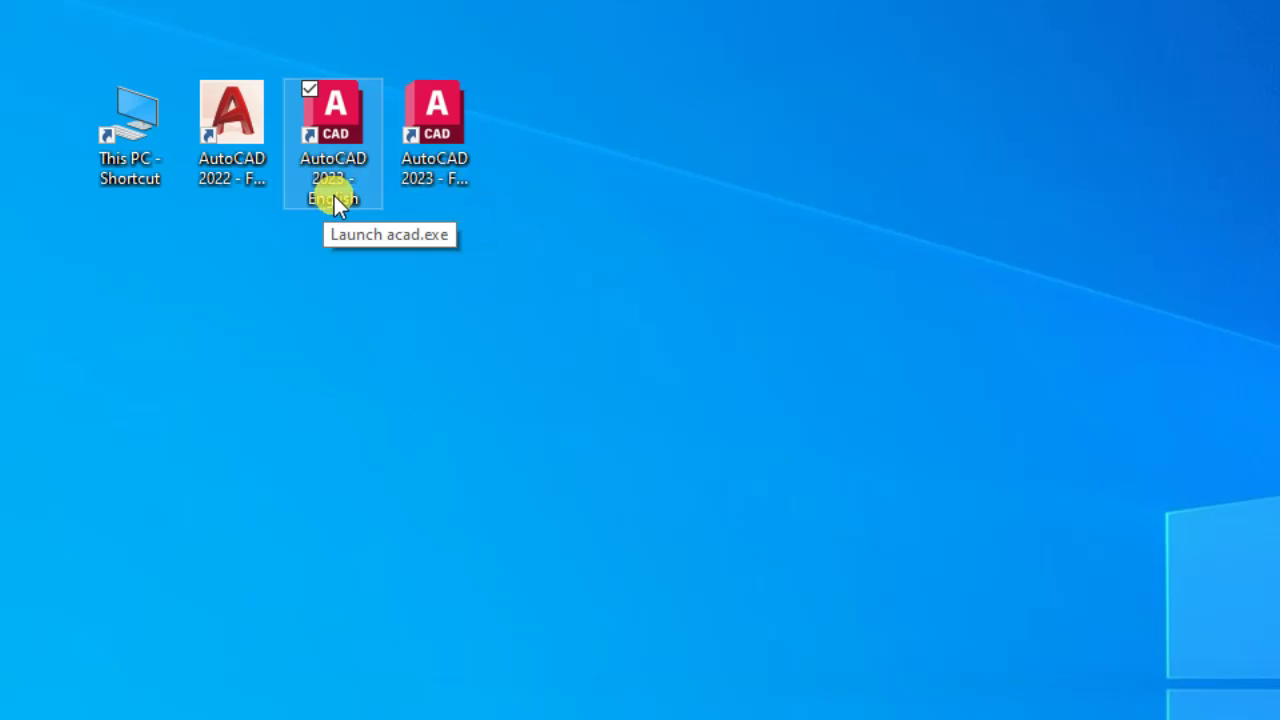
click(250, 174)
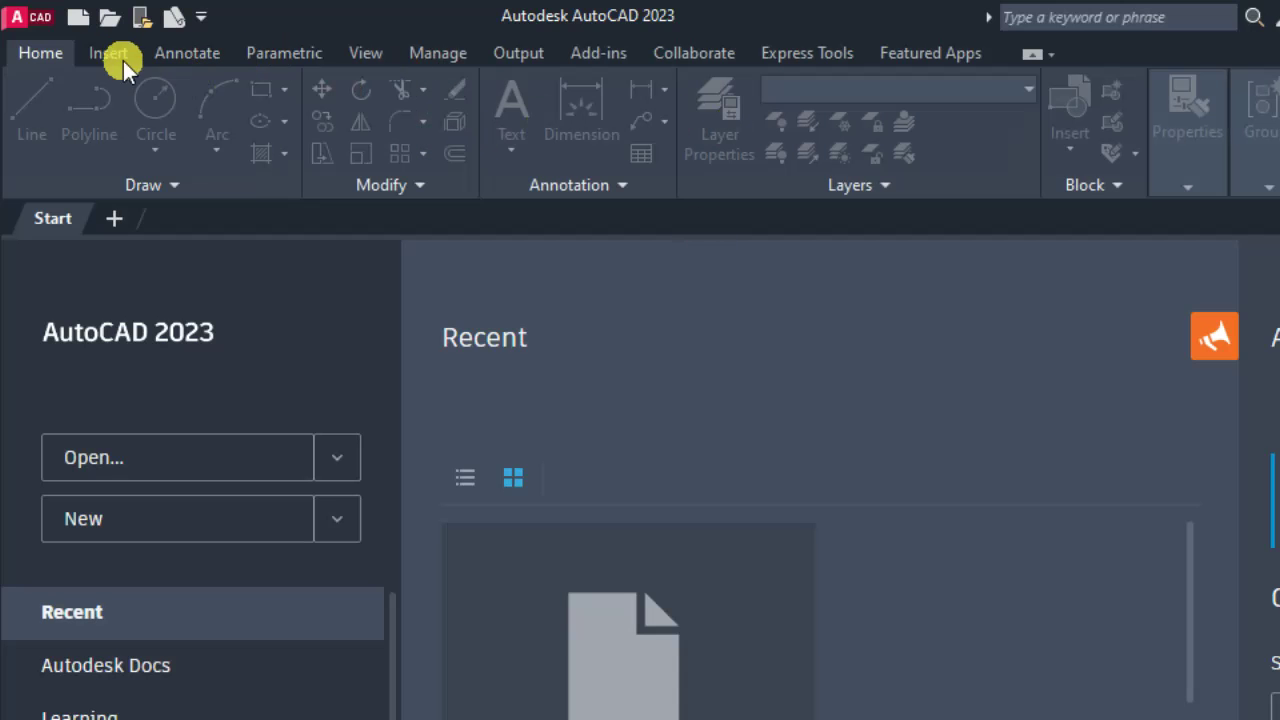
Create a new blank drawing from the + tab beside the start tab
click(118, 216)
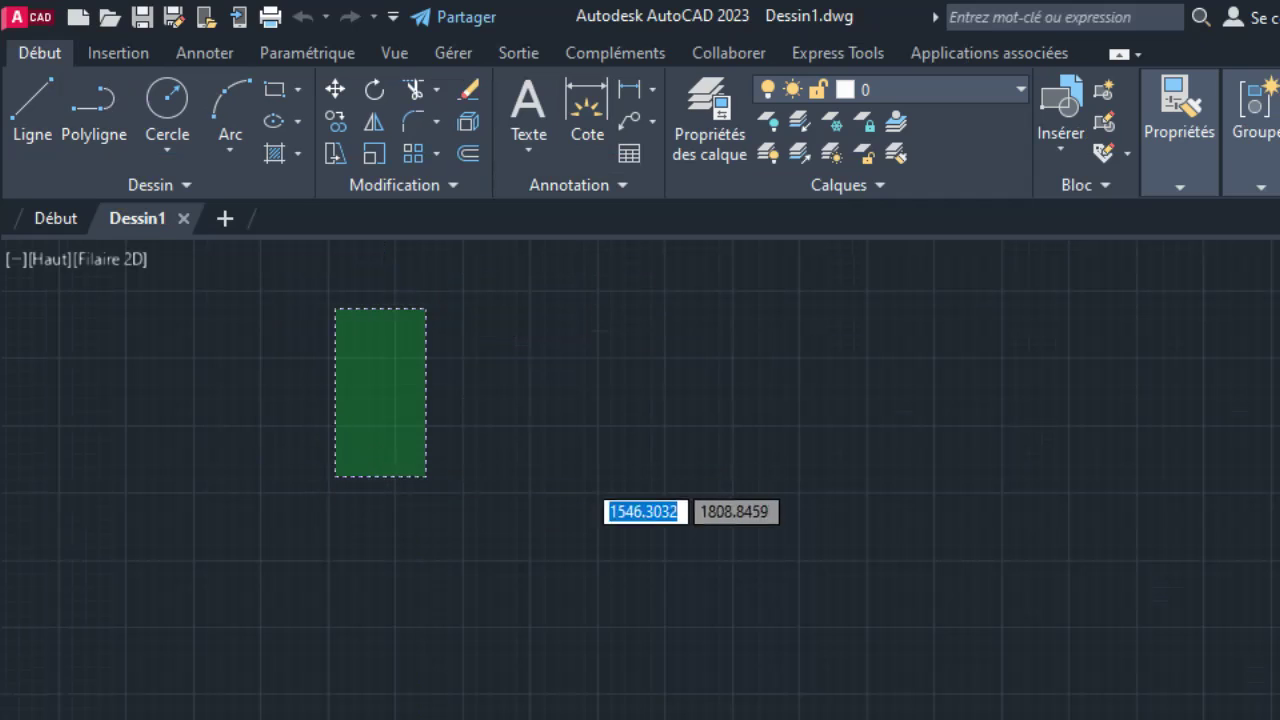
Draw a small circle and a larger overlapping circle to its right with C
click(330, 477)
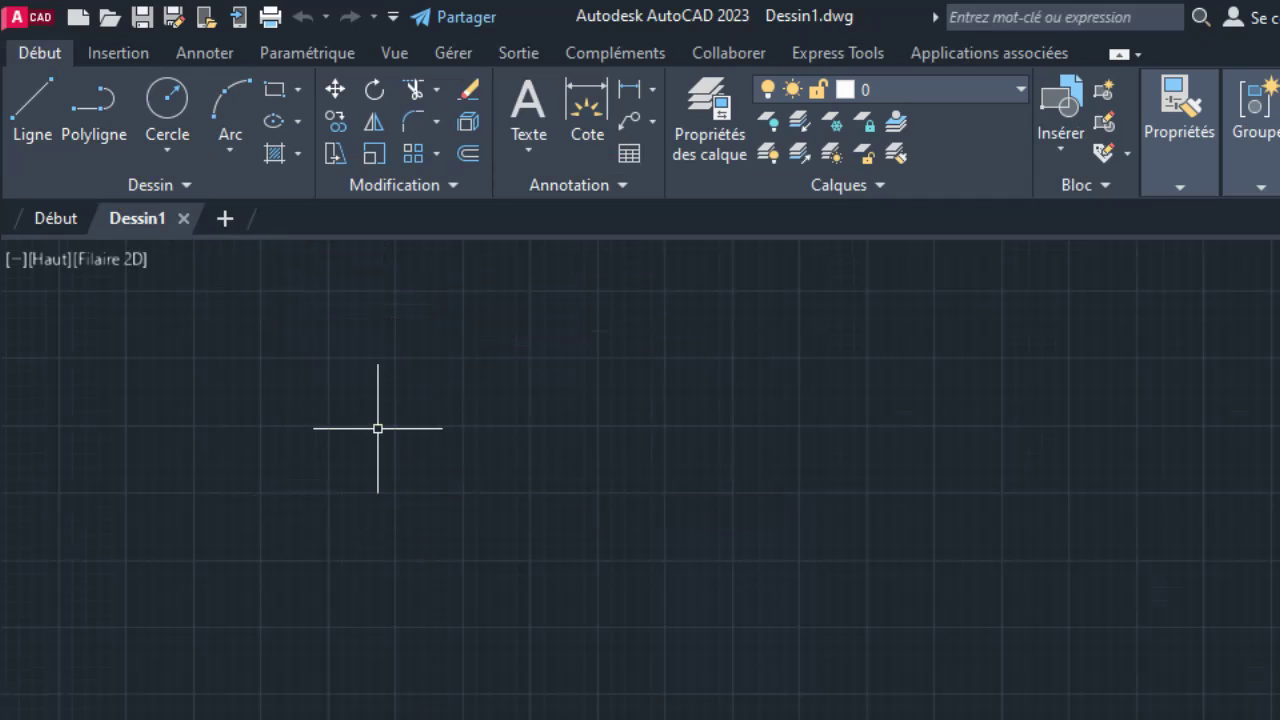
text(c)
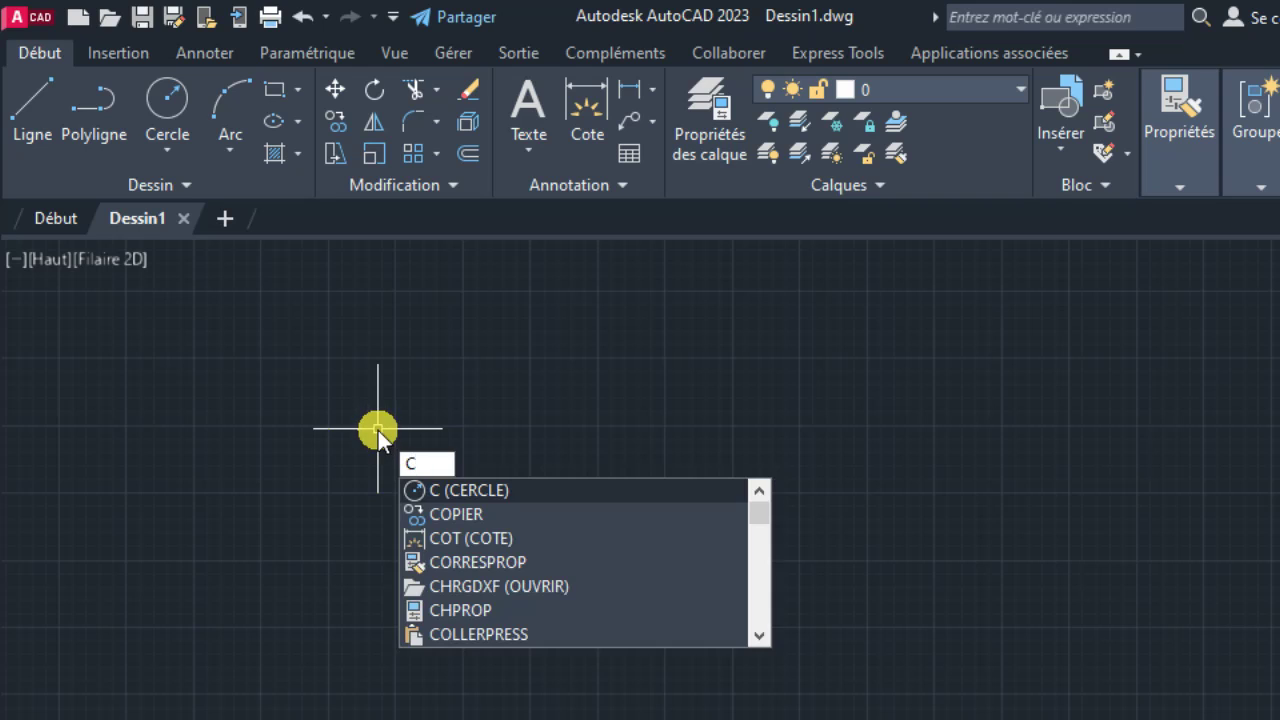
key(Return)
click(348, 471)
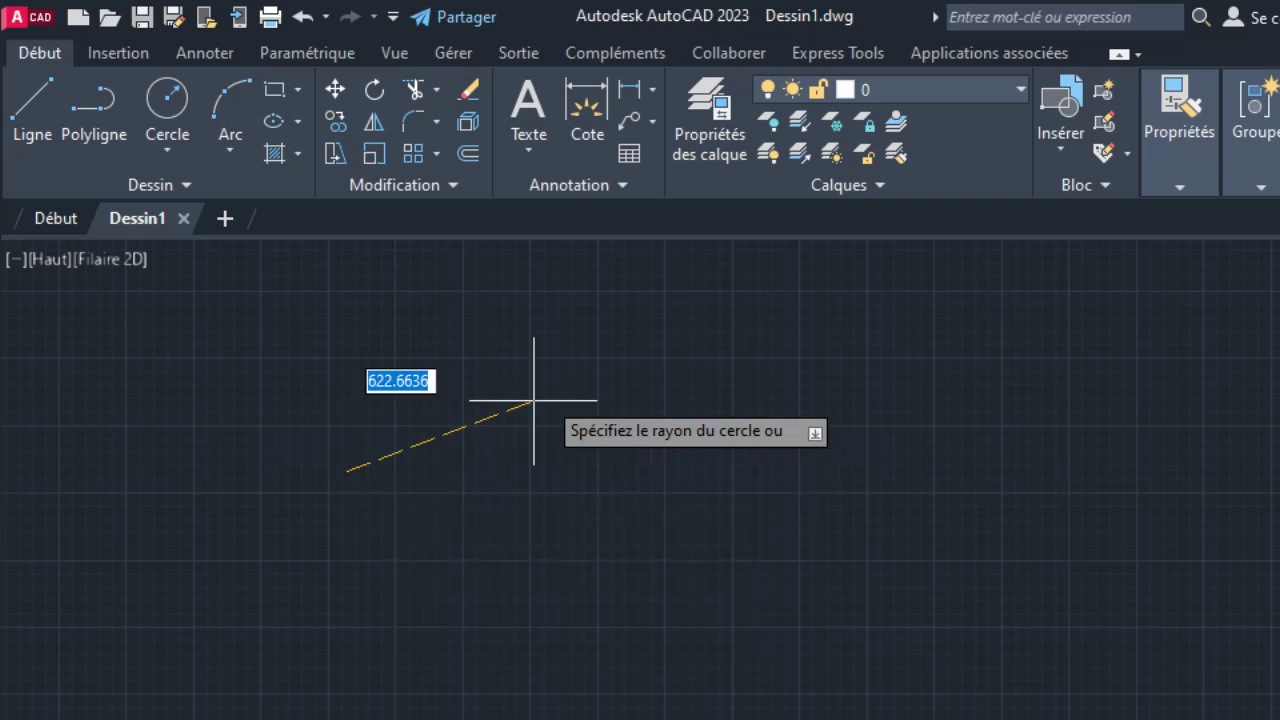
click(450, 440)
right_click(582, 424)
click(694, 443)
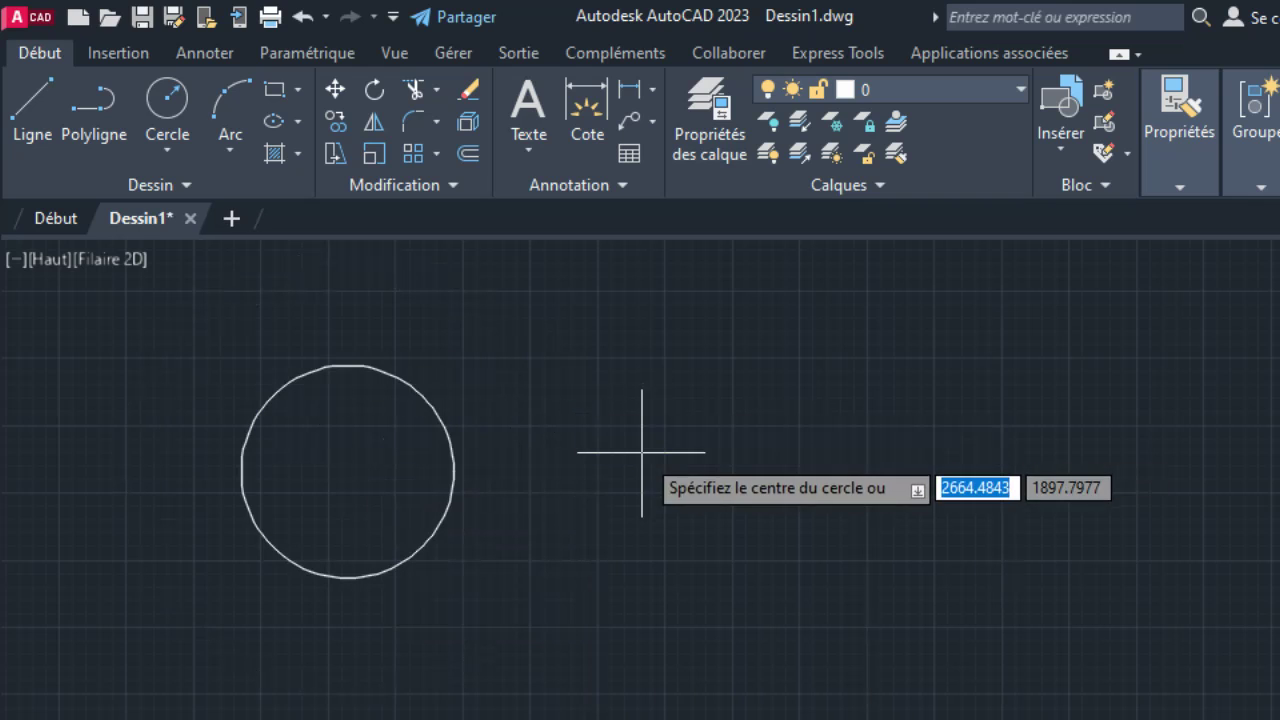
click(643, 453)
click(413, 466)
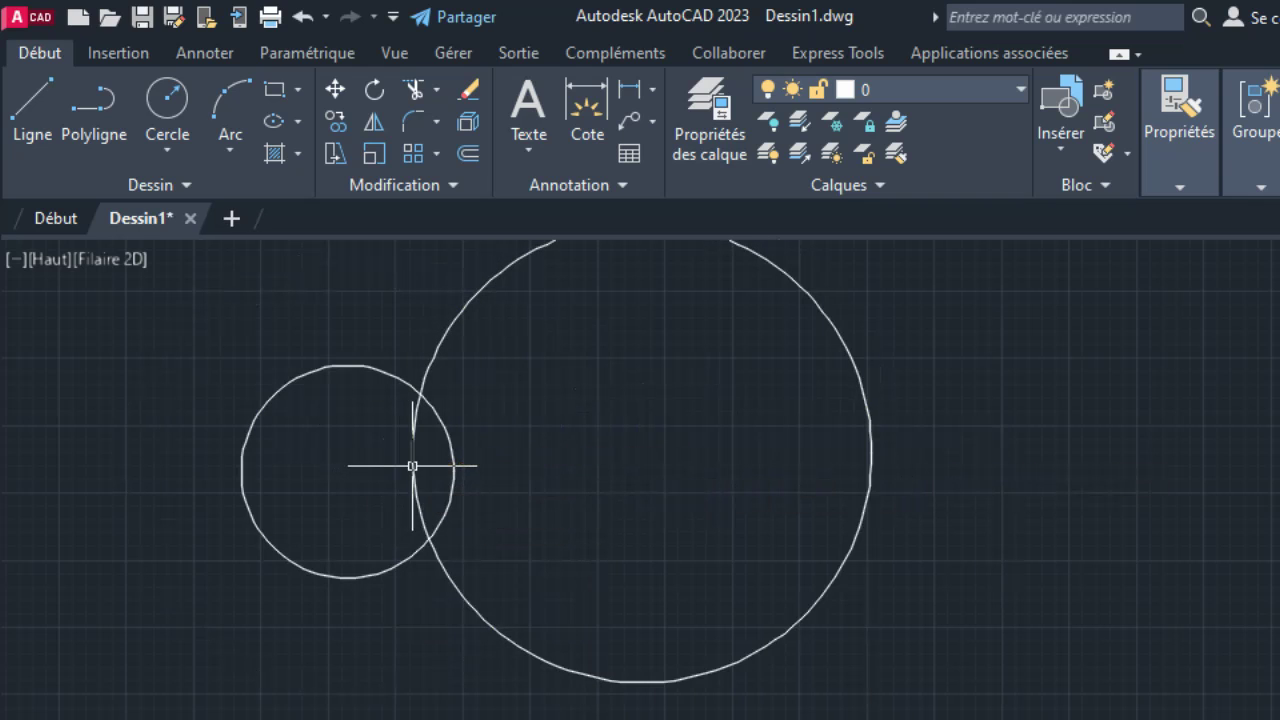
middle_drag(538, 479, 526, 513)
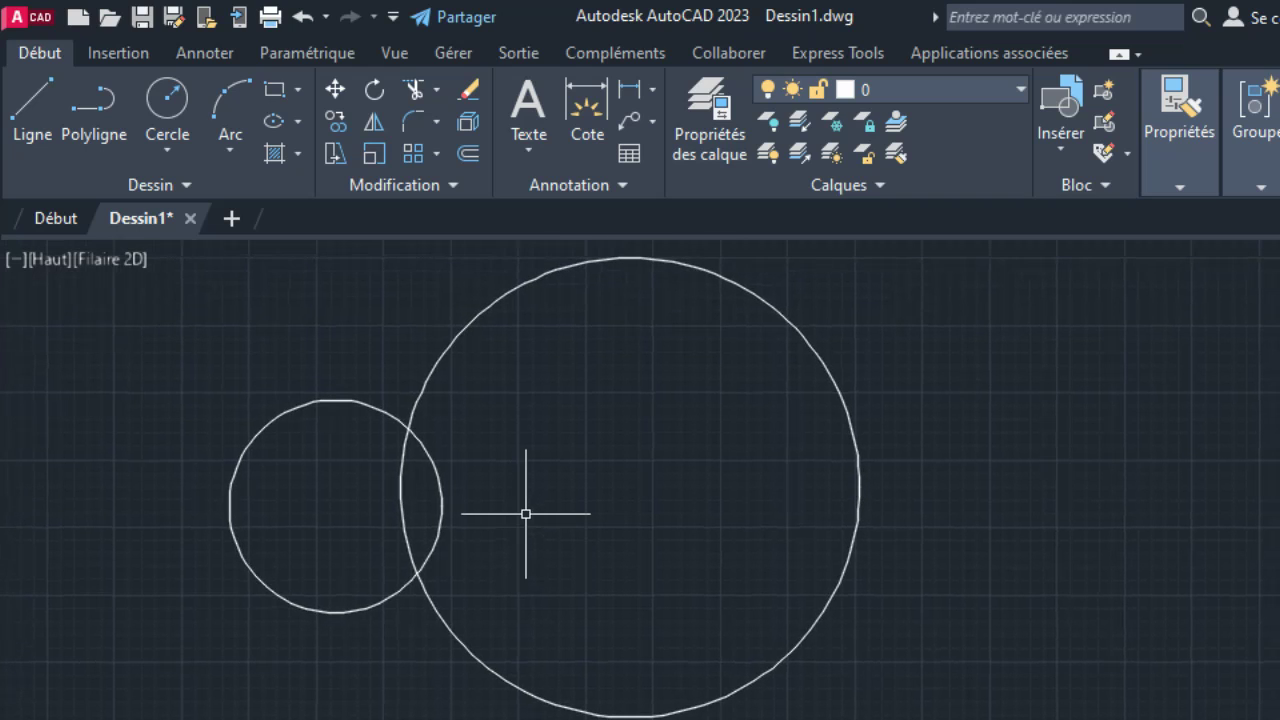
Trim both circles' inner arcs with AJUSTER to leave a single outline
click(408, 90)
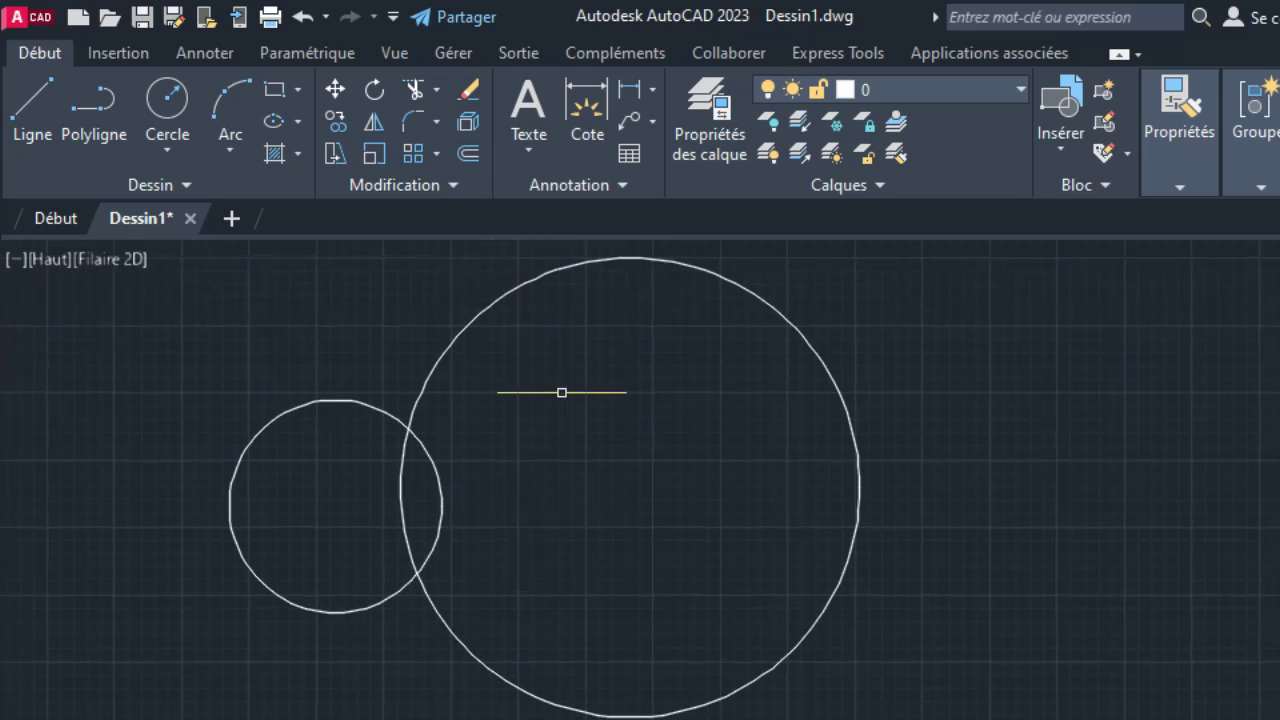
text(AJ)
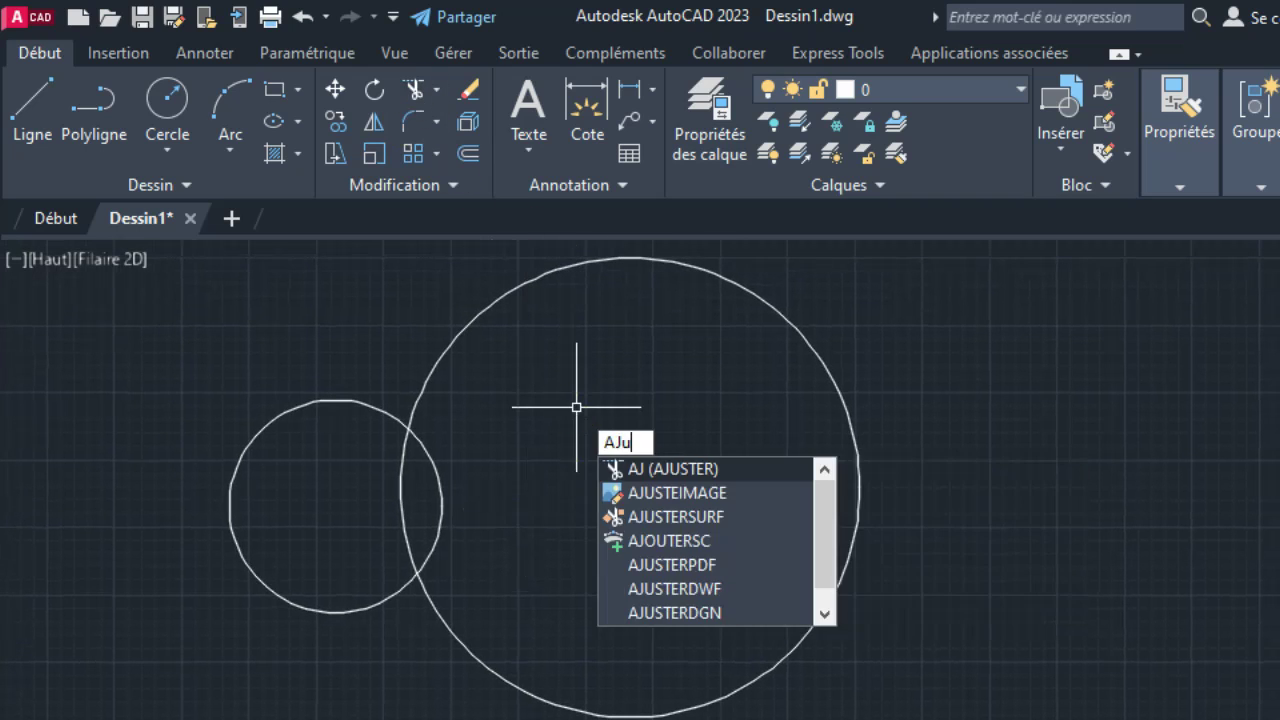
text(US)
key(Return)
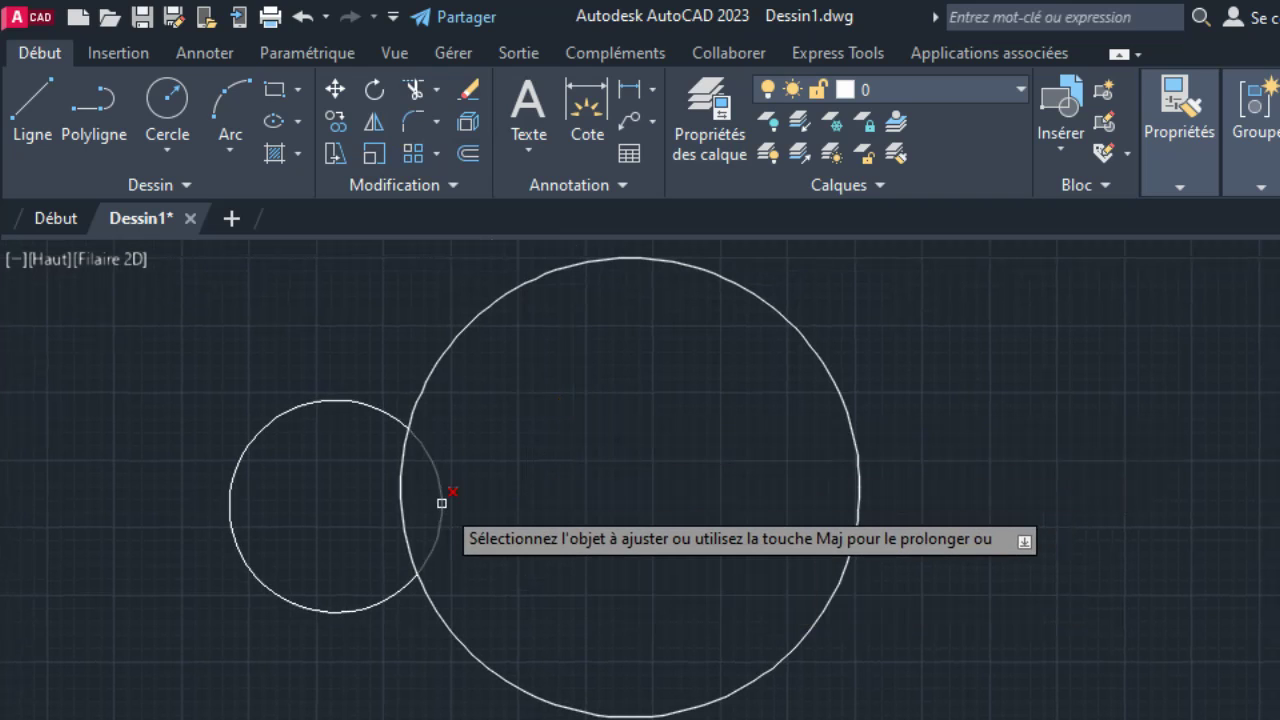
click(438, 503)
click(402, 506)
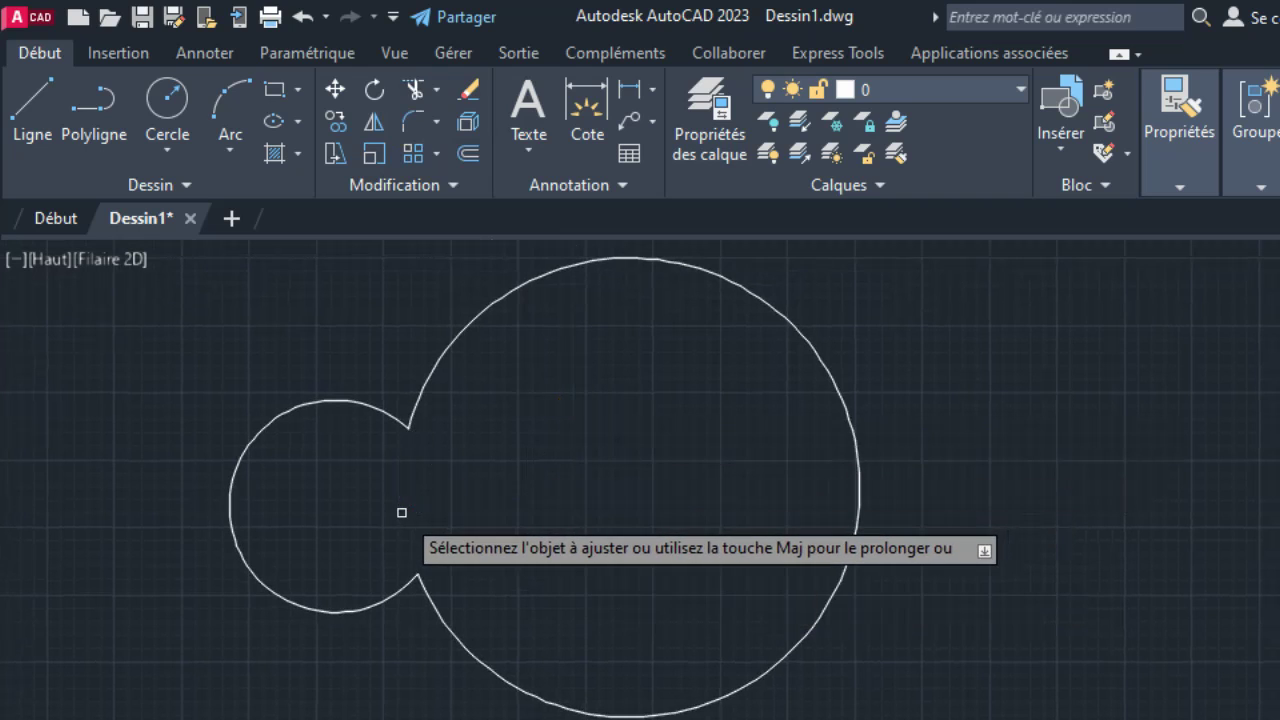
right_click(651, 446)
click(716, 470)
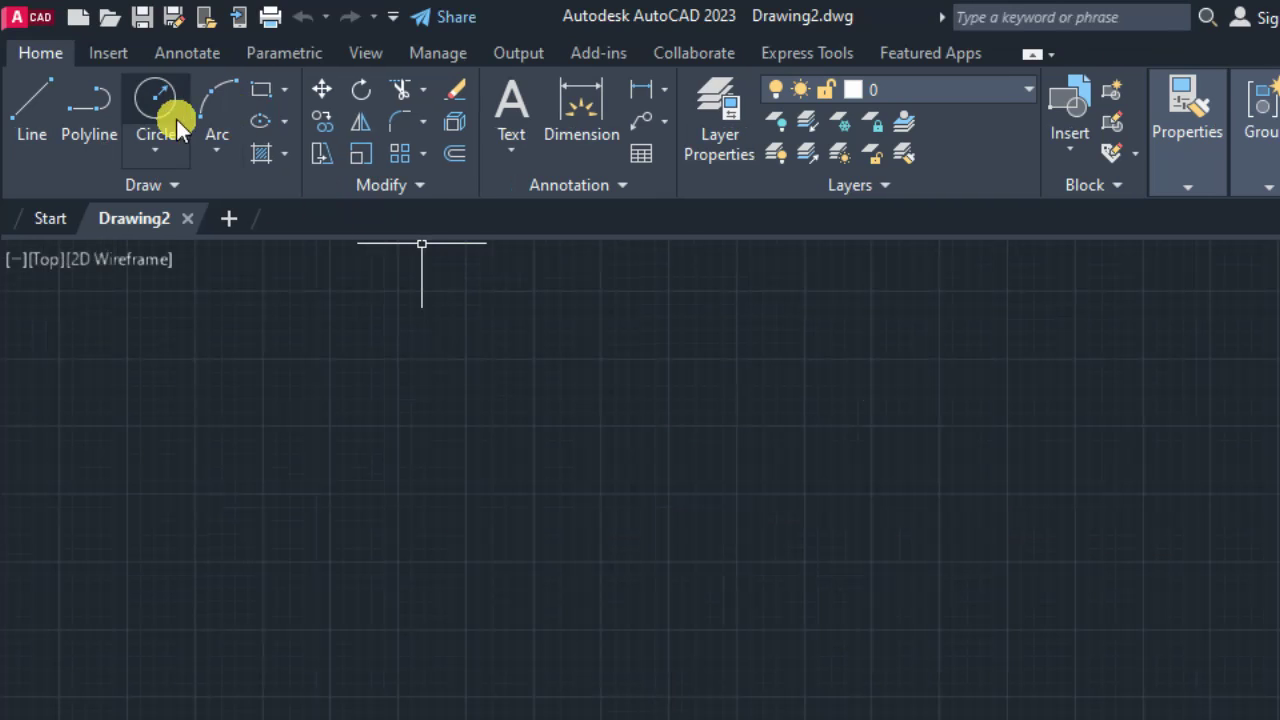
In Drawing2, draw a small circle and a larger overlapping circle, then fit the view
text(c)
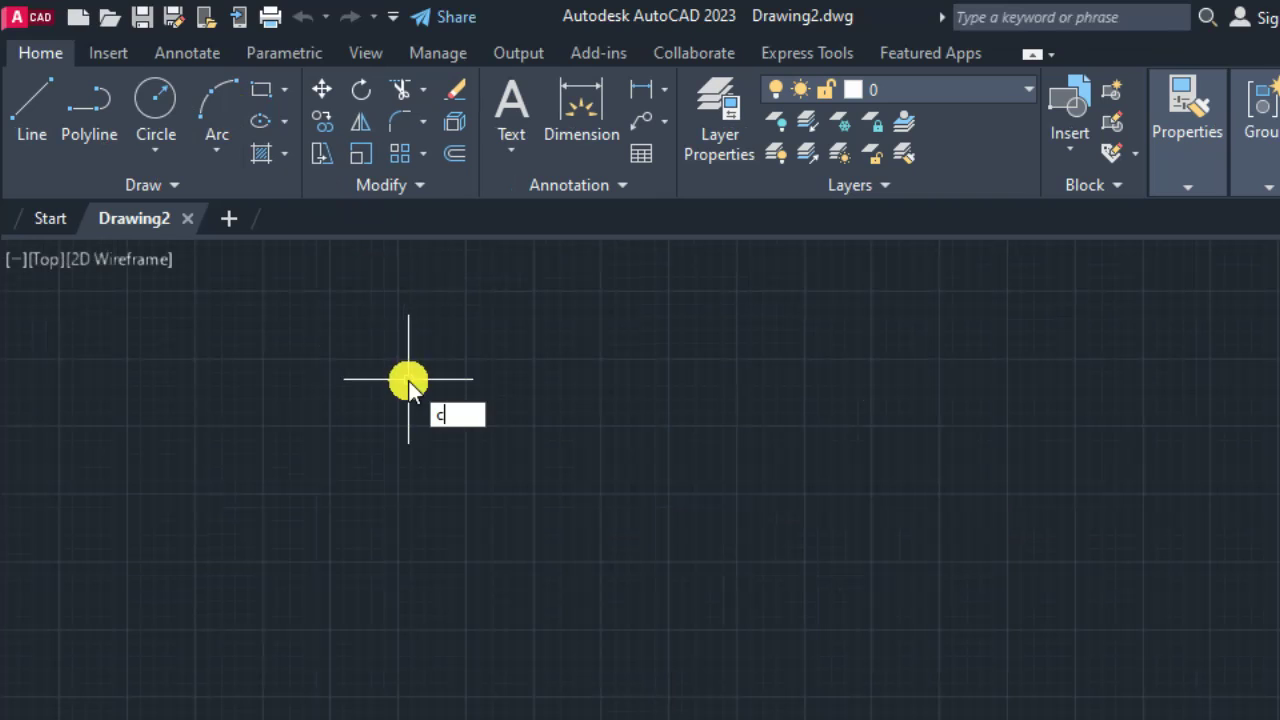
key(Return)
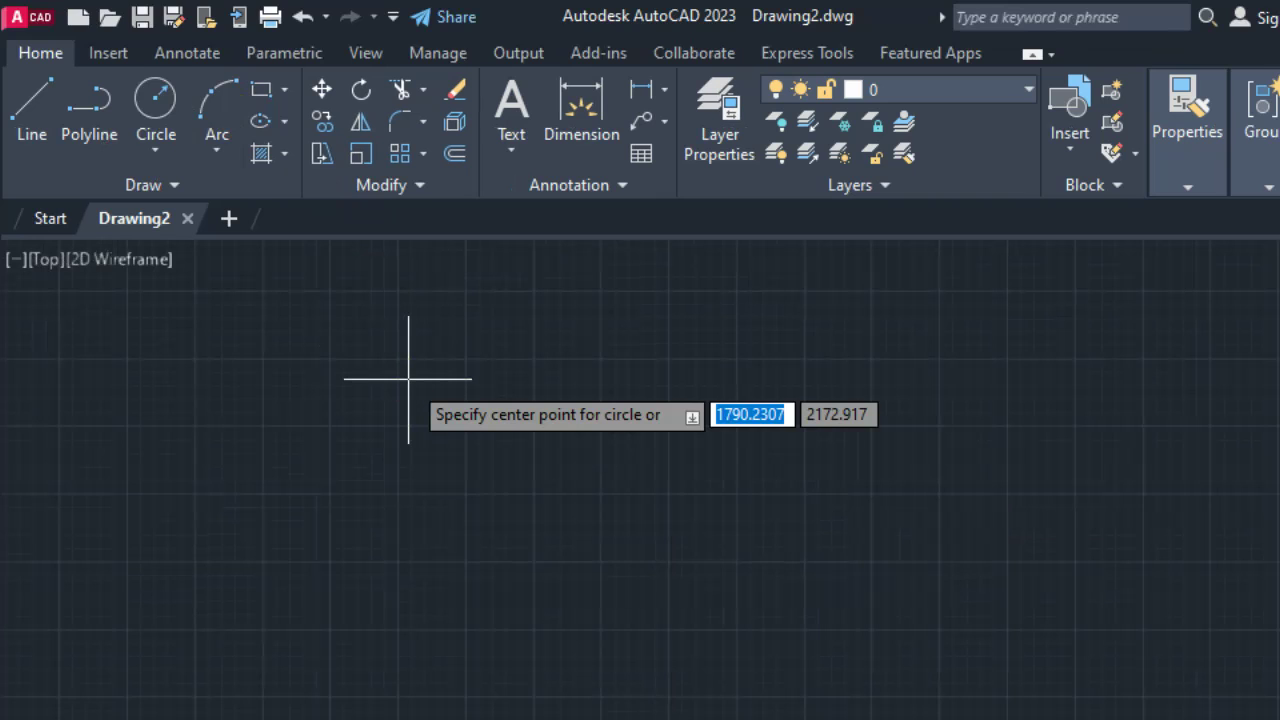
click(393, 407)
click(486, 408)
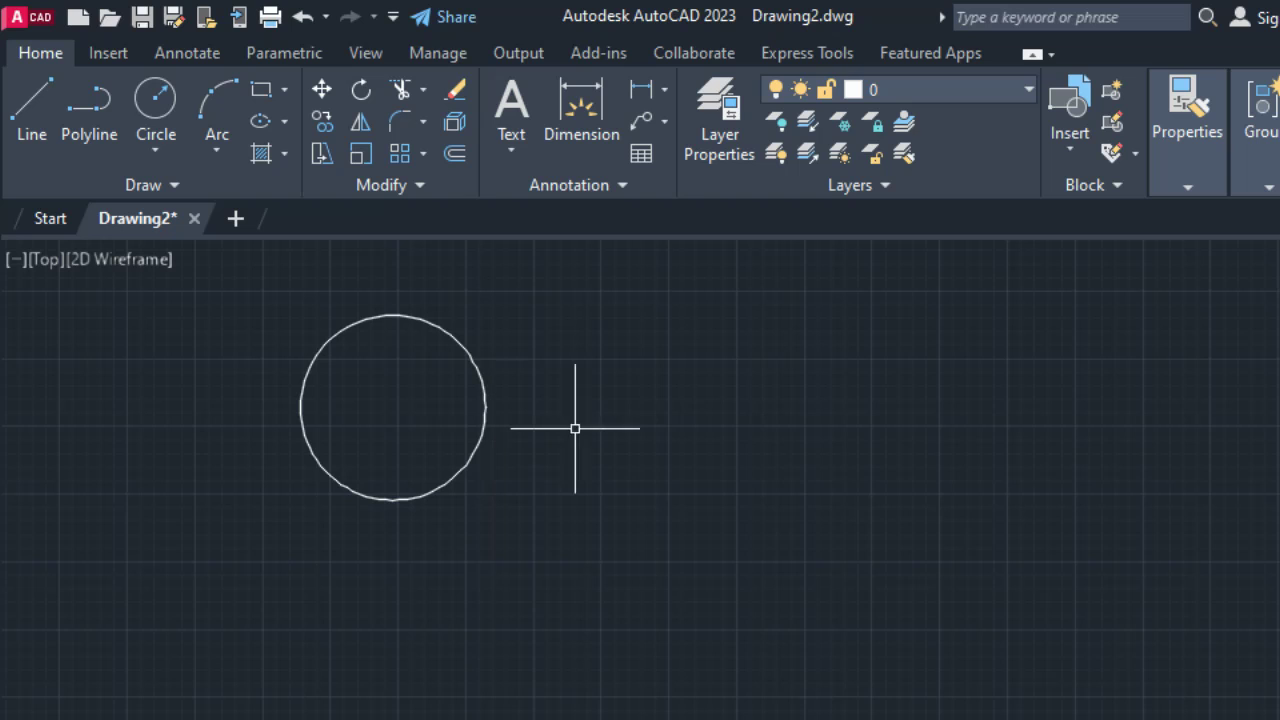
right_click(652, 418)
click(668, 428)
click(702, 426)
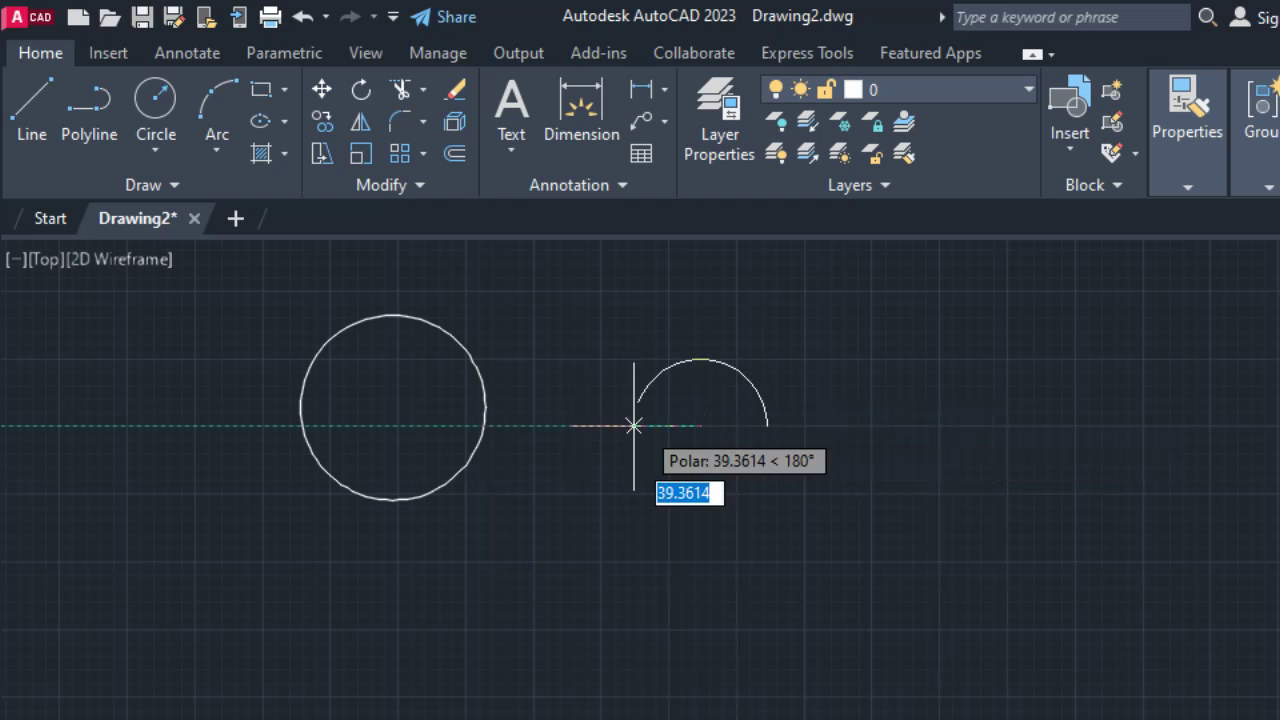
click(443, 426)
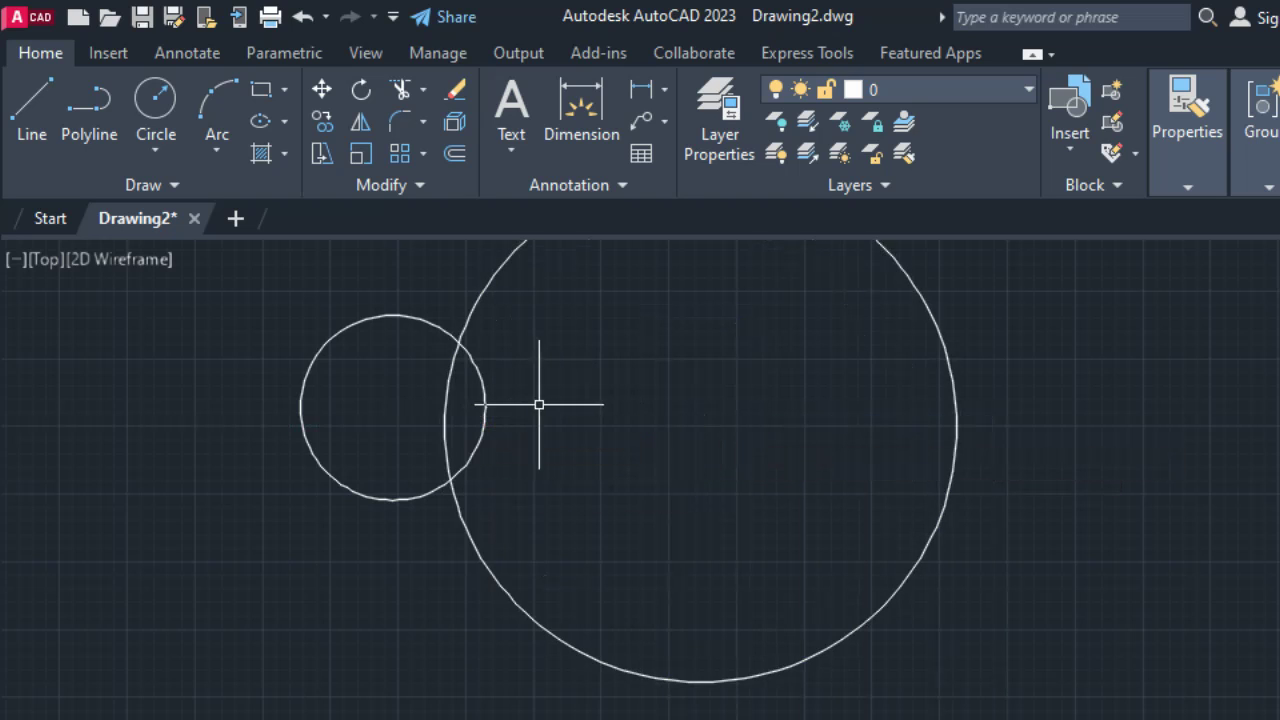
middle_drag(539, 405, 531, 466)
scroll(531, 460, down, 2)
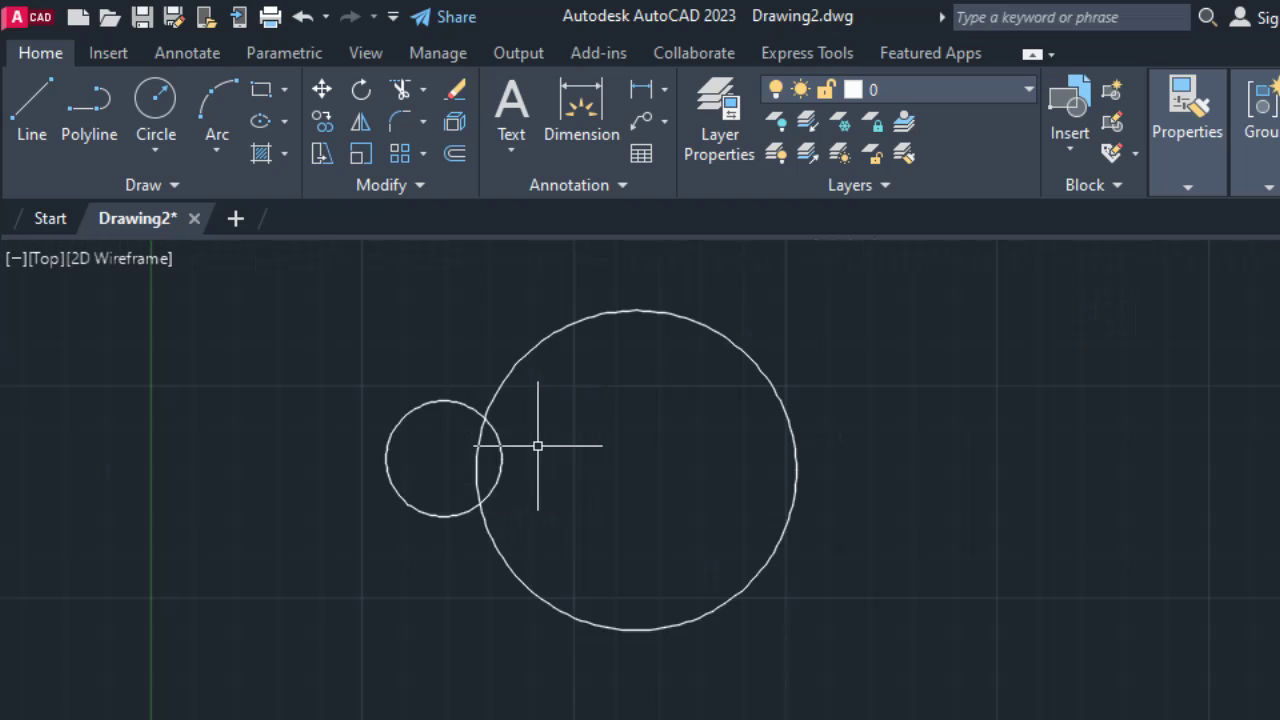
scroll(538, 443, up, 2)
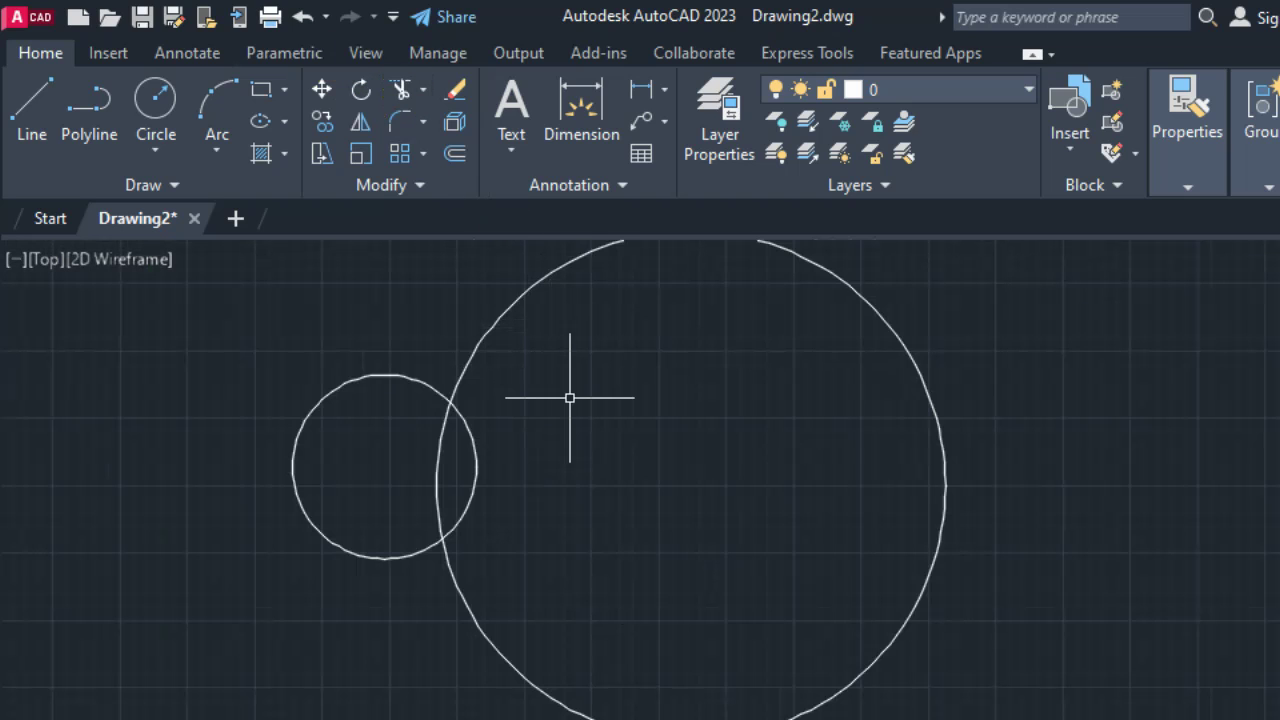
text(Aju)
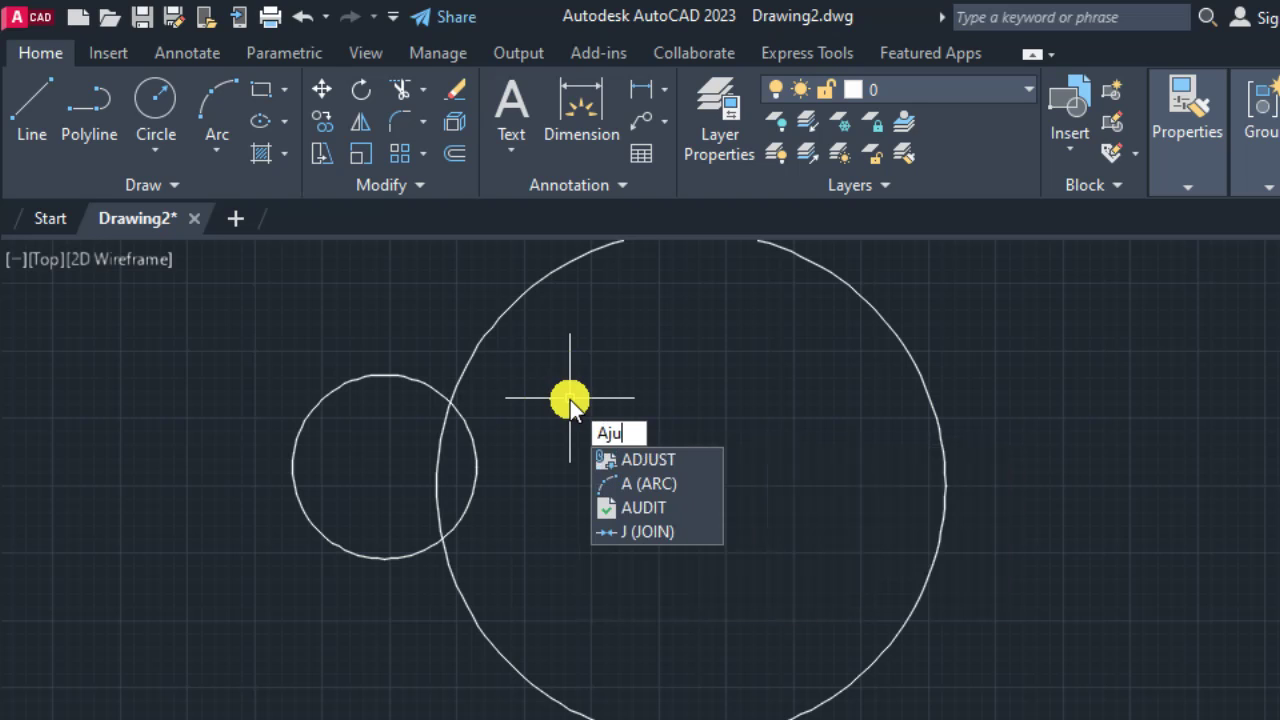
Run TRIM and cut away the inner overlapping arcs of both circles
key(BackSpace)
key(BackSpace)
key(BackSpace)
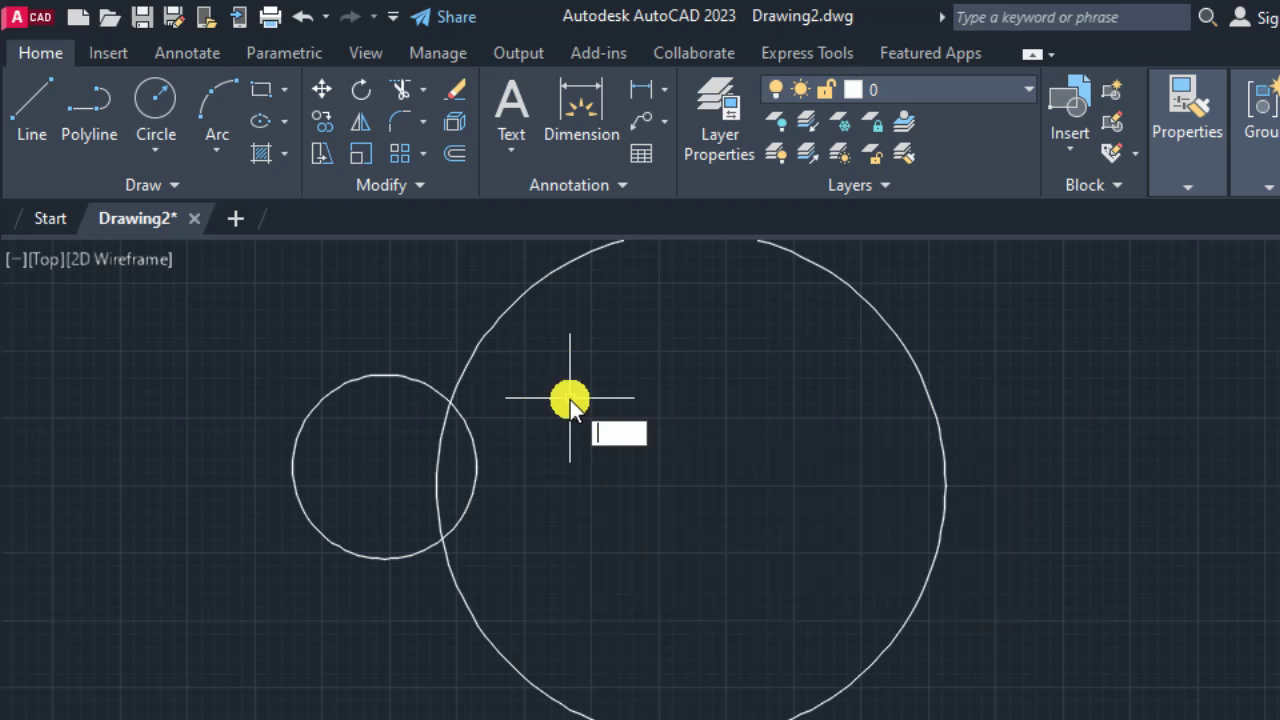
text(ti)
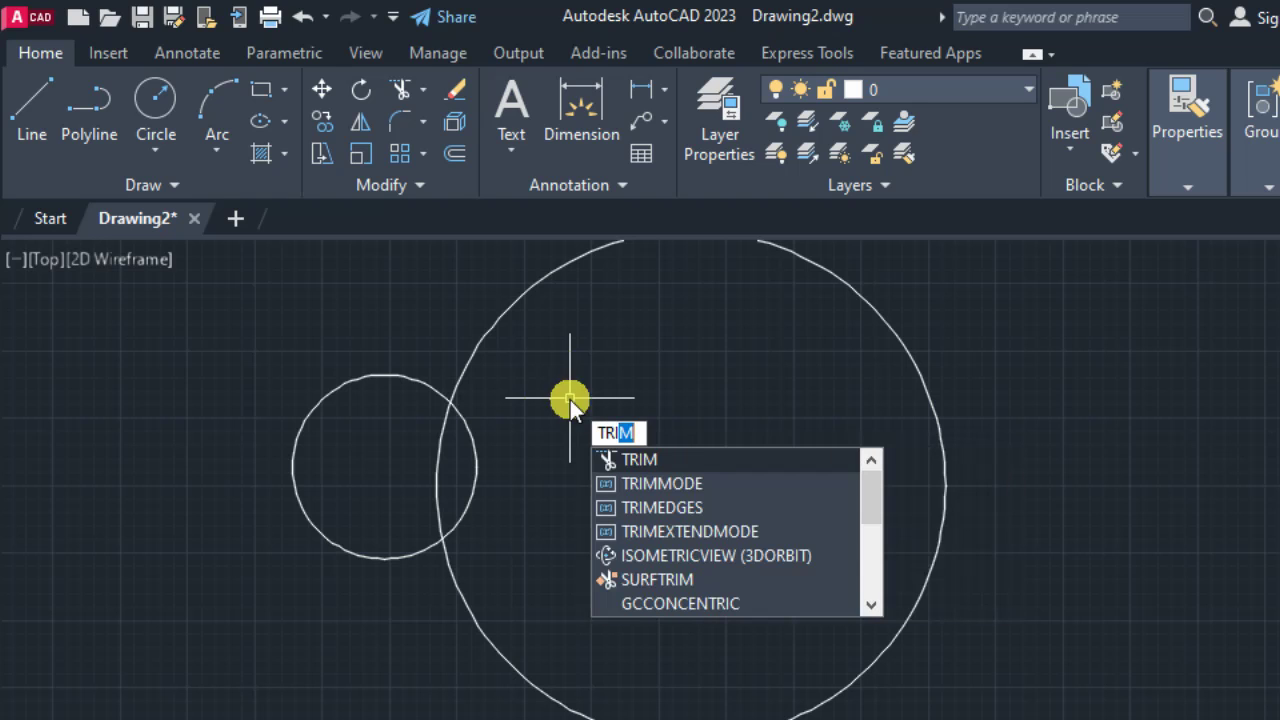
text(m)
key(Return)
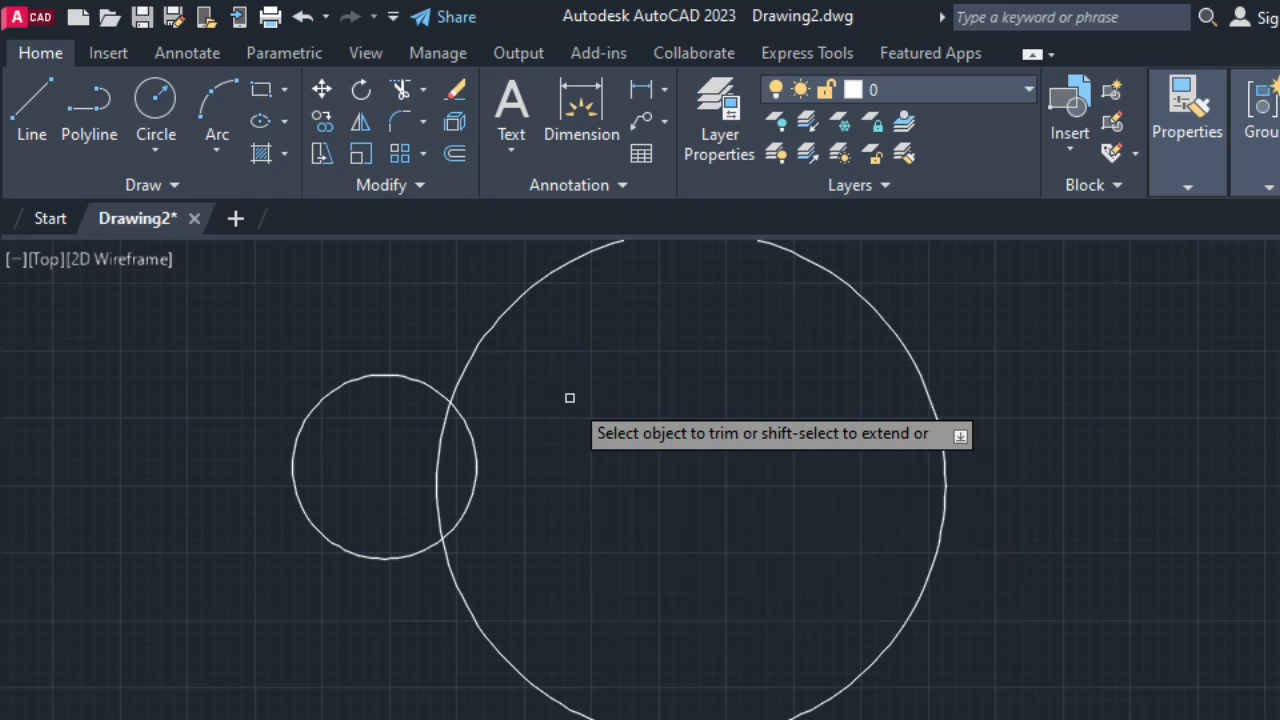
click(476, 464)
click(437, 470)
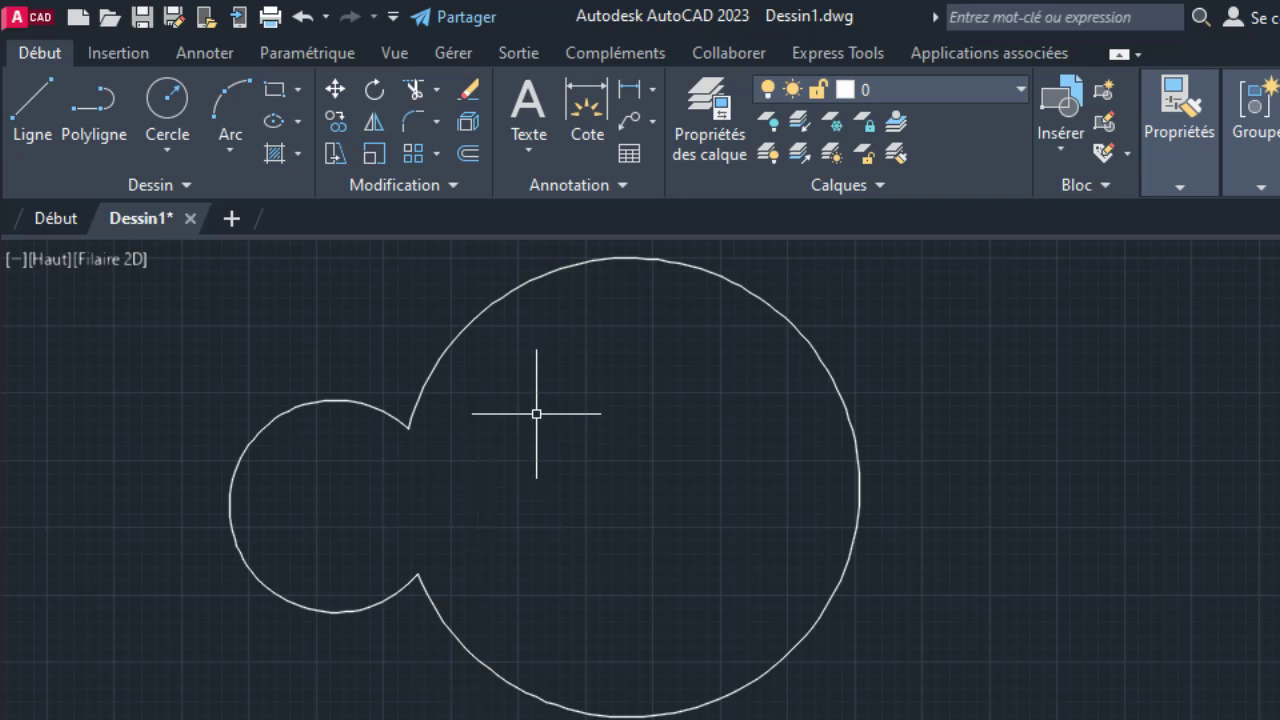
Show key tips and open the Help dropdown in the English window
key(alt)
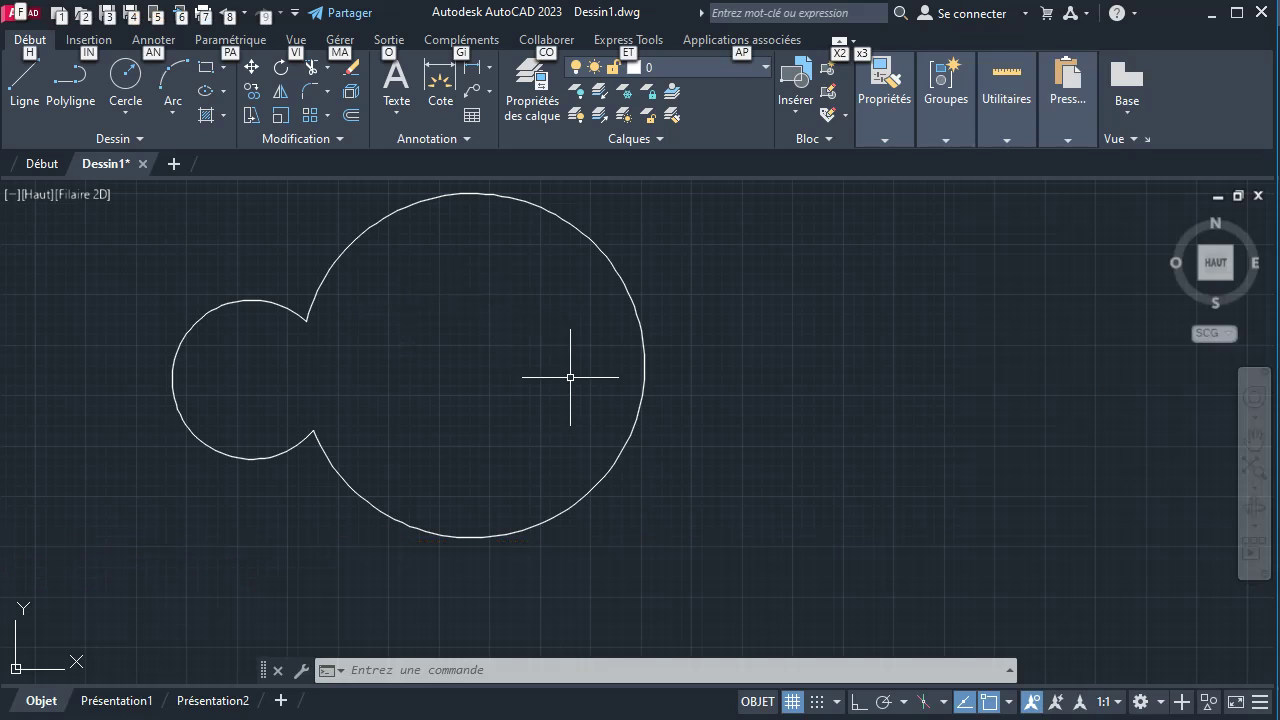
click(1134, 14)
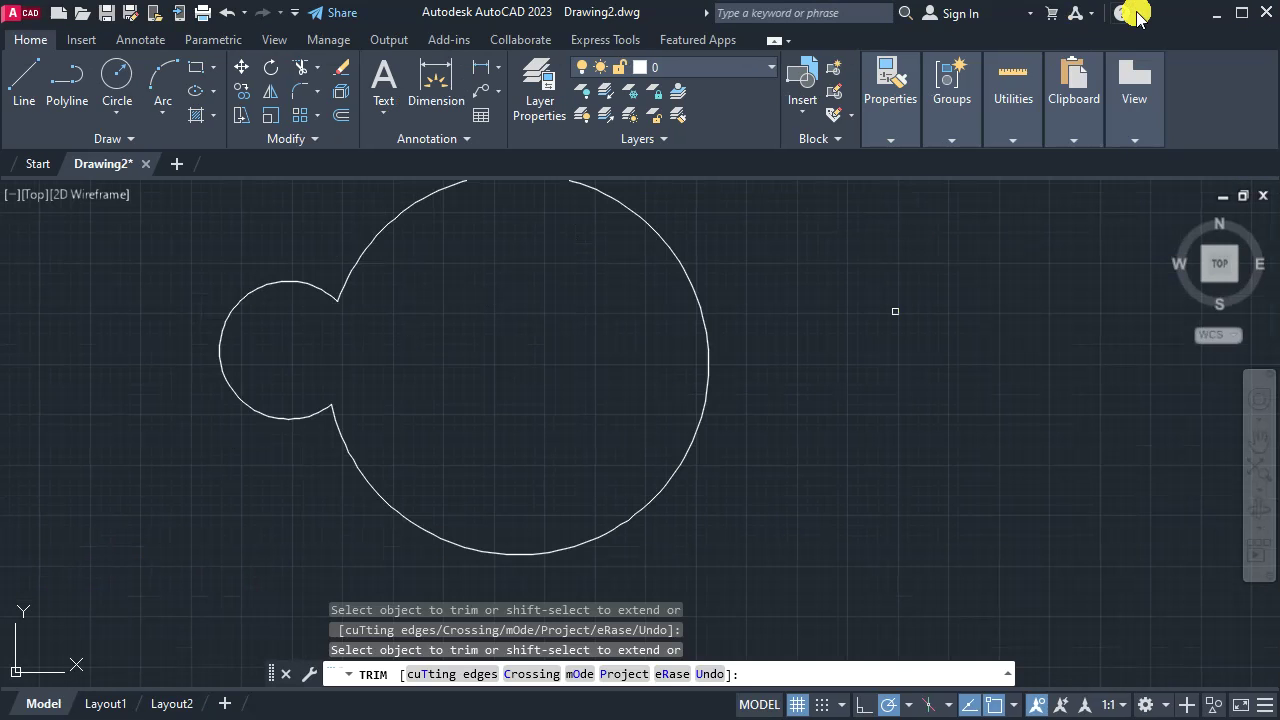
Review the Help dropdown, go to the Start tab, and reopen Help there
click(1137, 13)
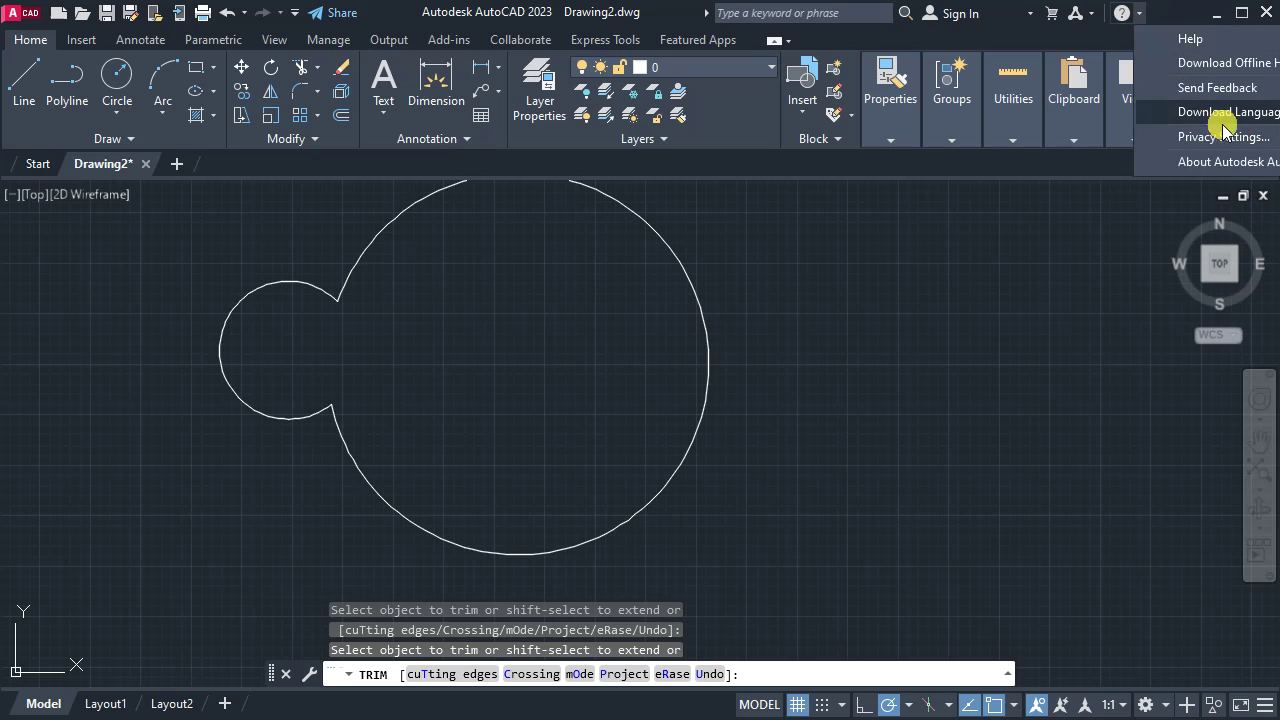
click(925, 403)
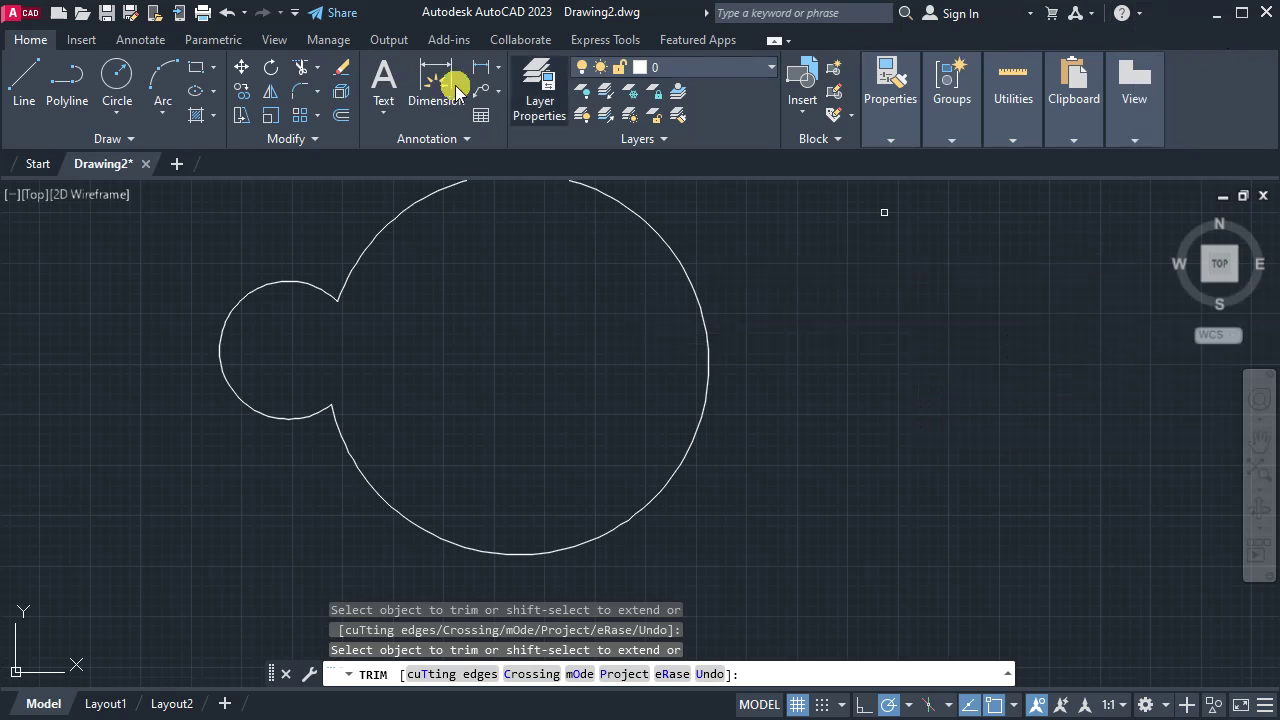
click(36, 164)
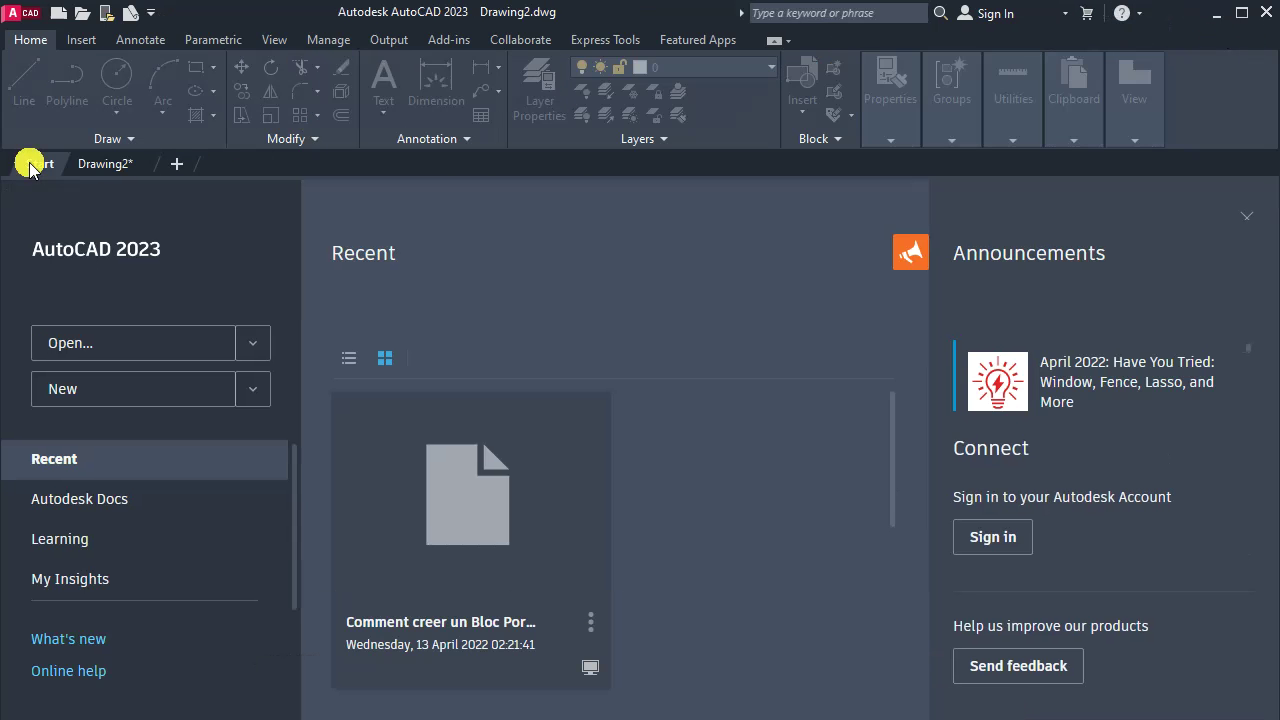
click(1138, 13)
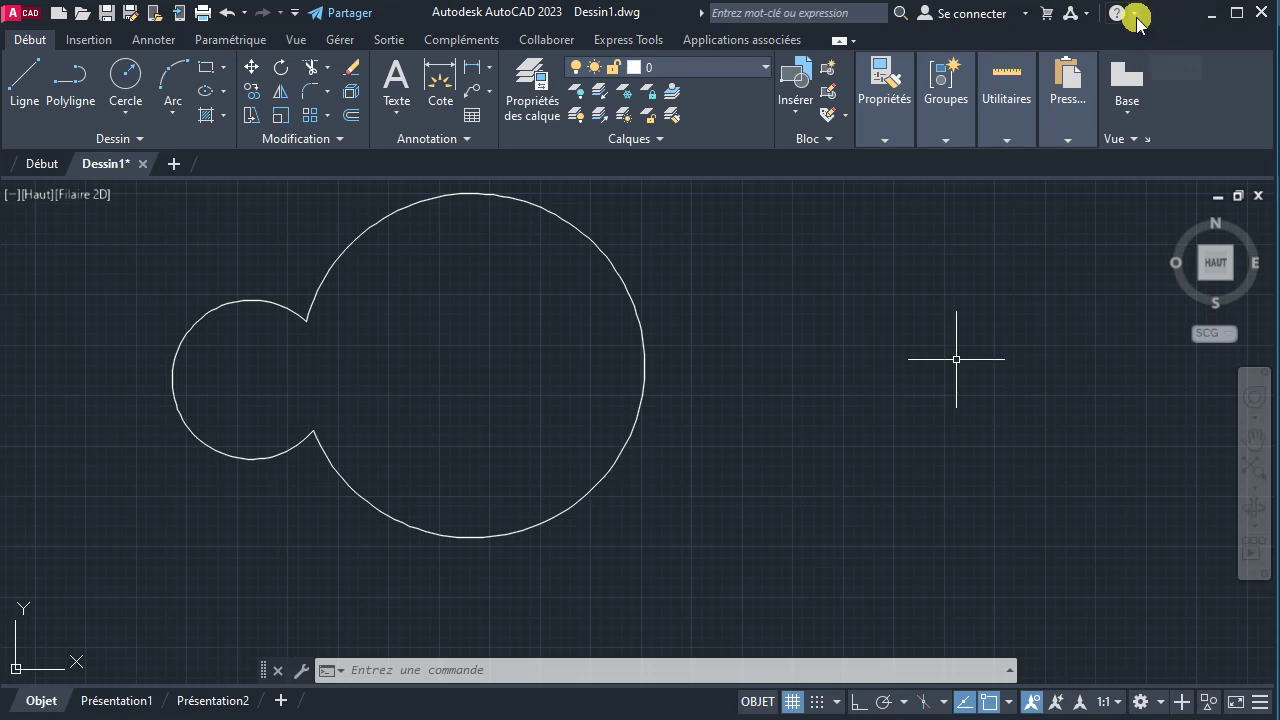
click(1137, 14)
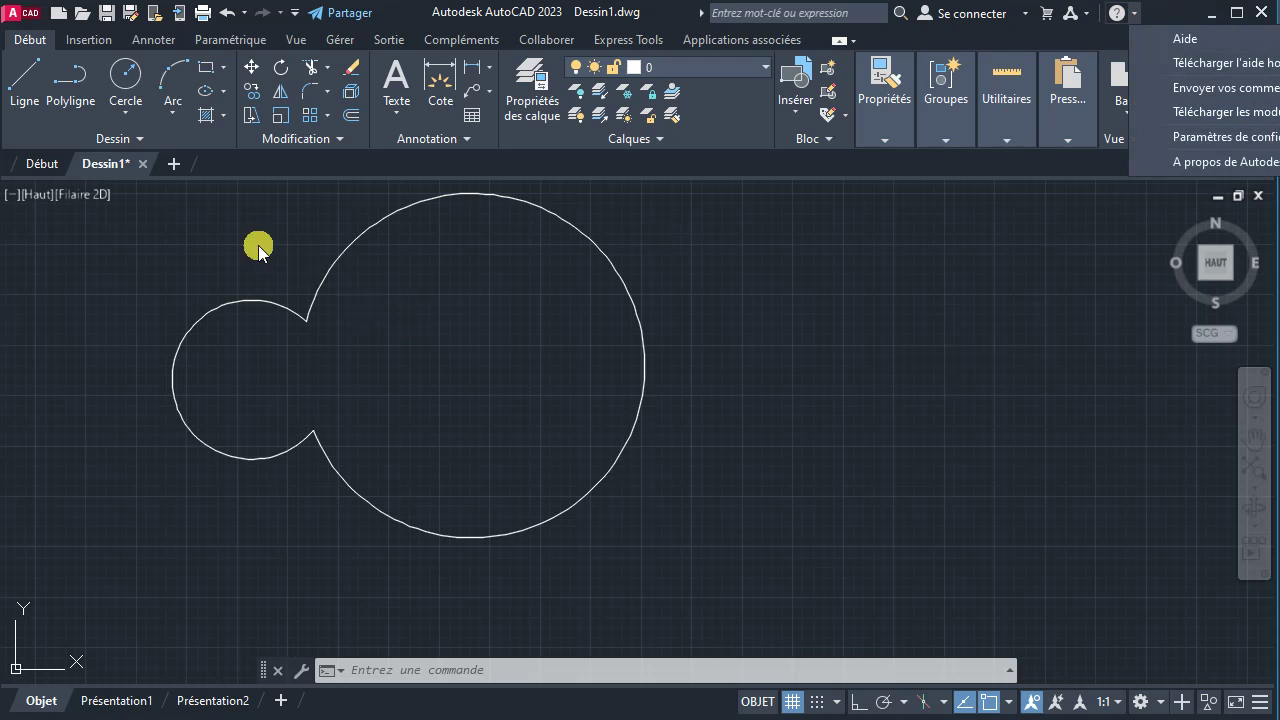
click(20, 164)
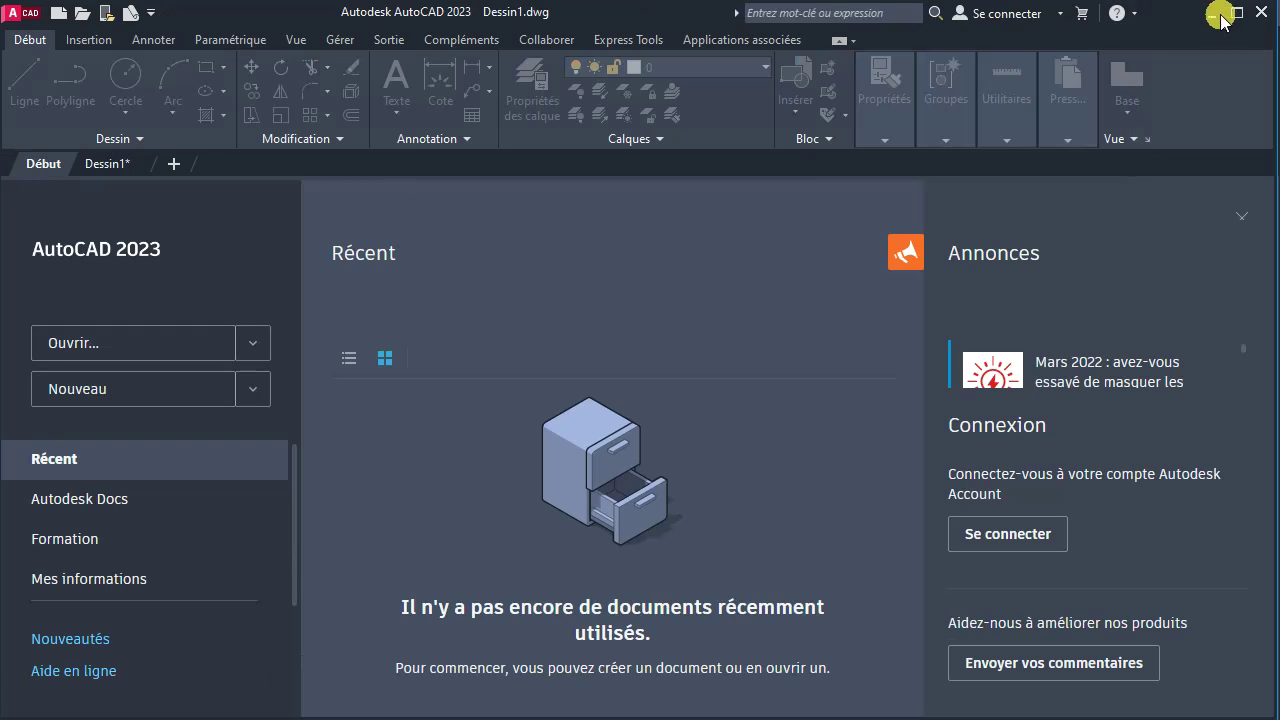
click(1135, 14)
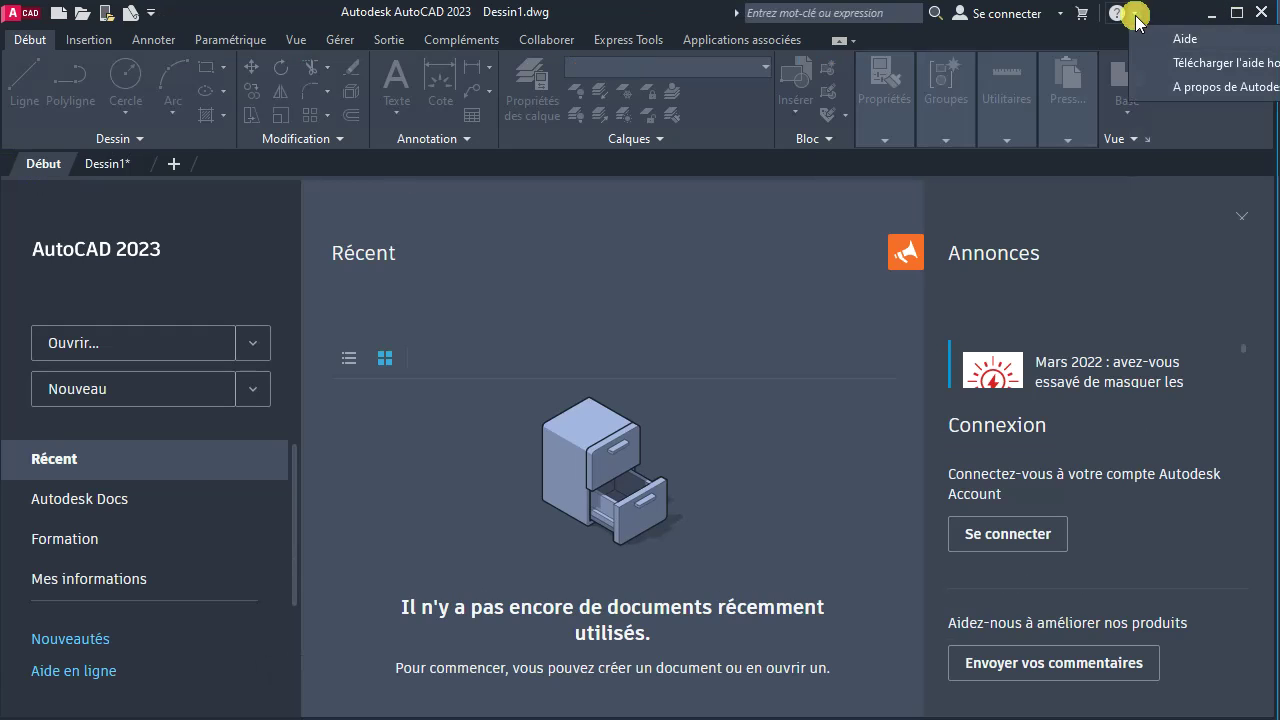
click(110, 164)
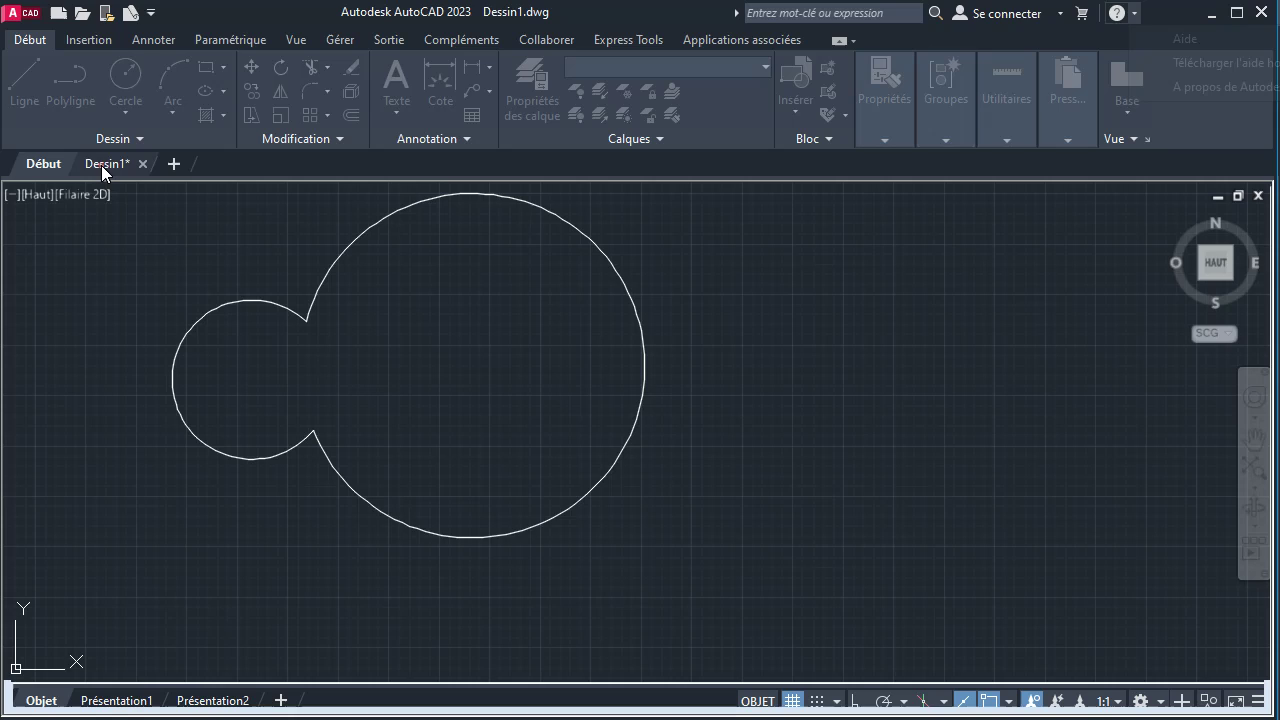
click(537, 443)
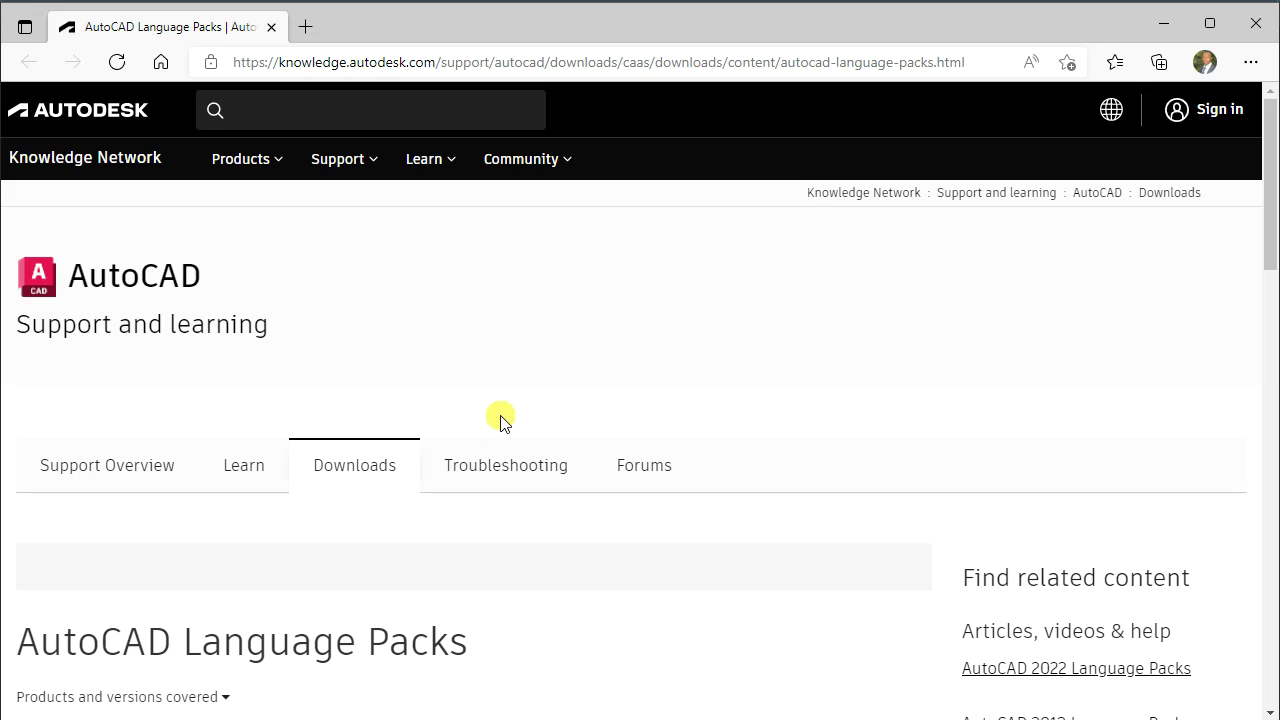
Browse the AutoCAD Language Packs page, then minimize the browser to return to AutoCAD
scroll(714, 320, down, 1)
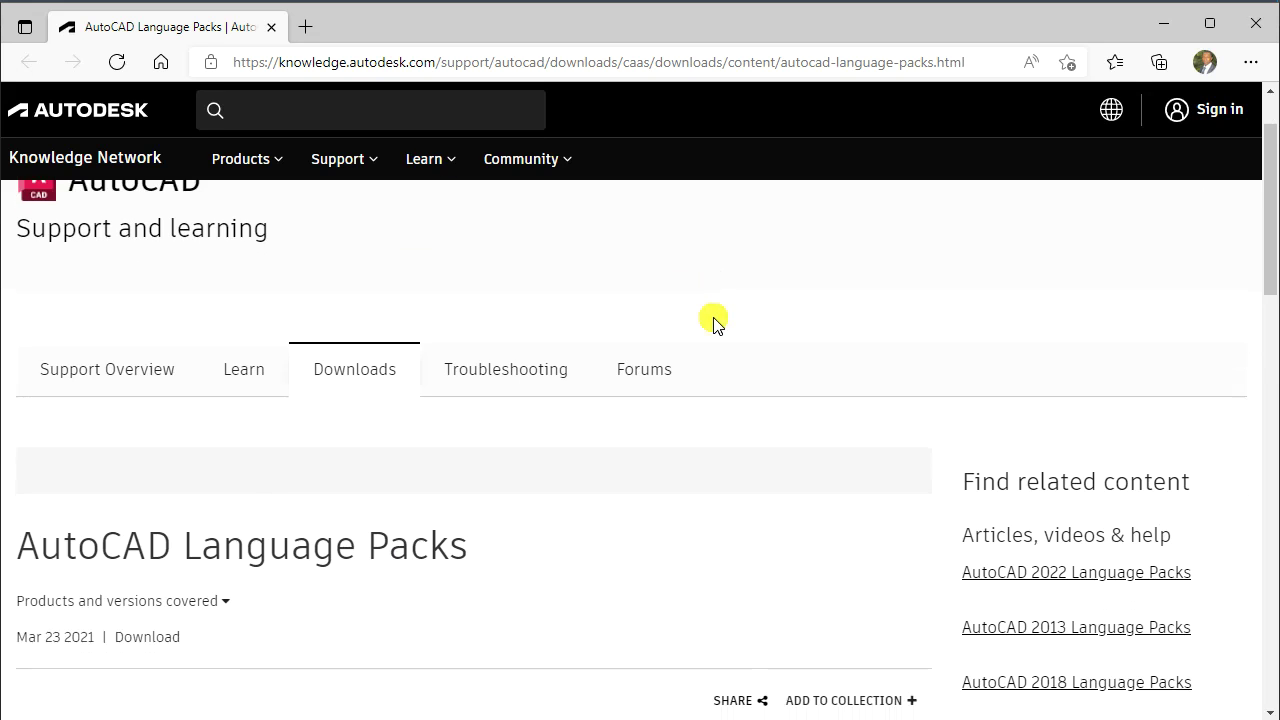
scroll(714, 320, down, 3)
scroll(714, 320, down, 2)
scroll(716, 320, down, 3)
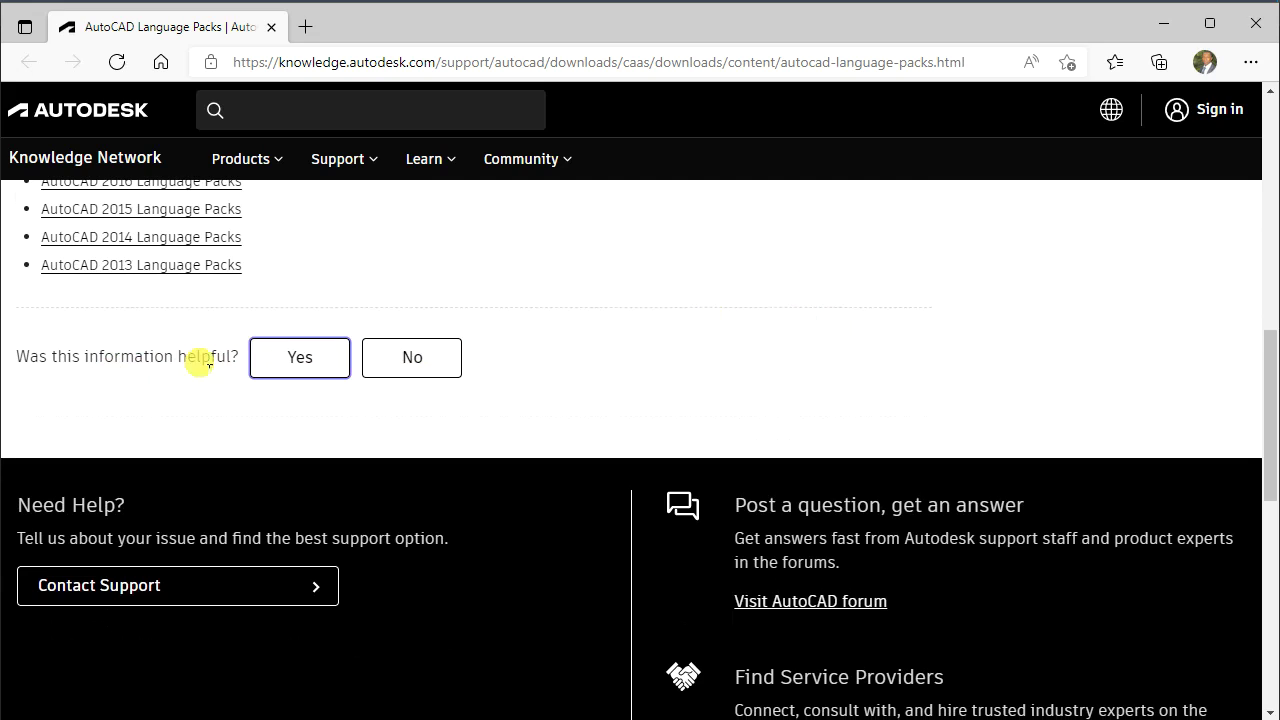
scroll(755, 430, down, 2)
scroll(755, 430, down, 2)
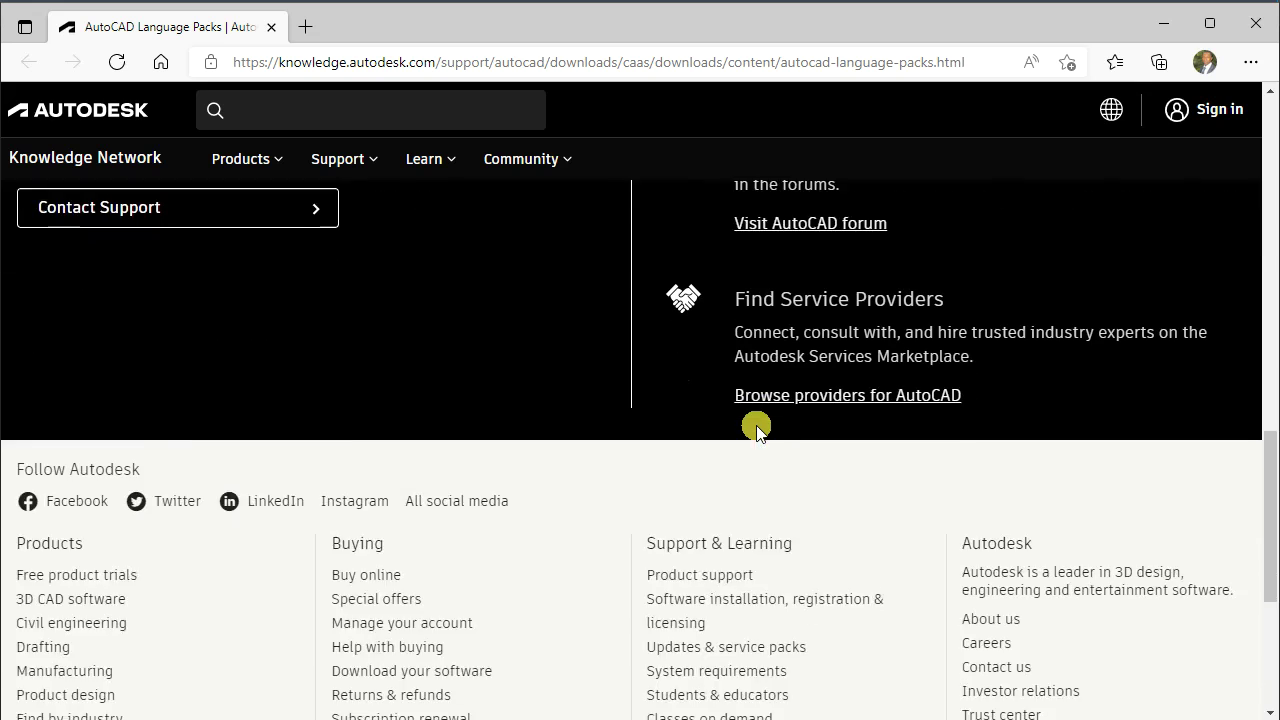
scroll(757, 432, down, 2)
scroll(757, 432, down, 2)
scroll(757, 432, up, 5)
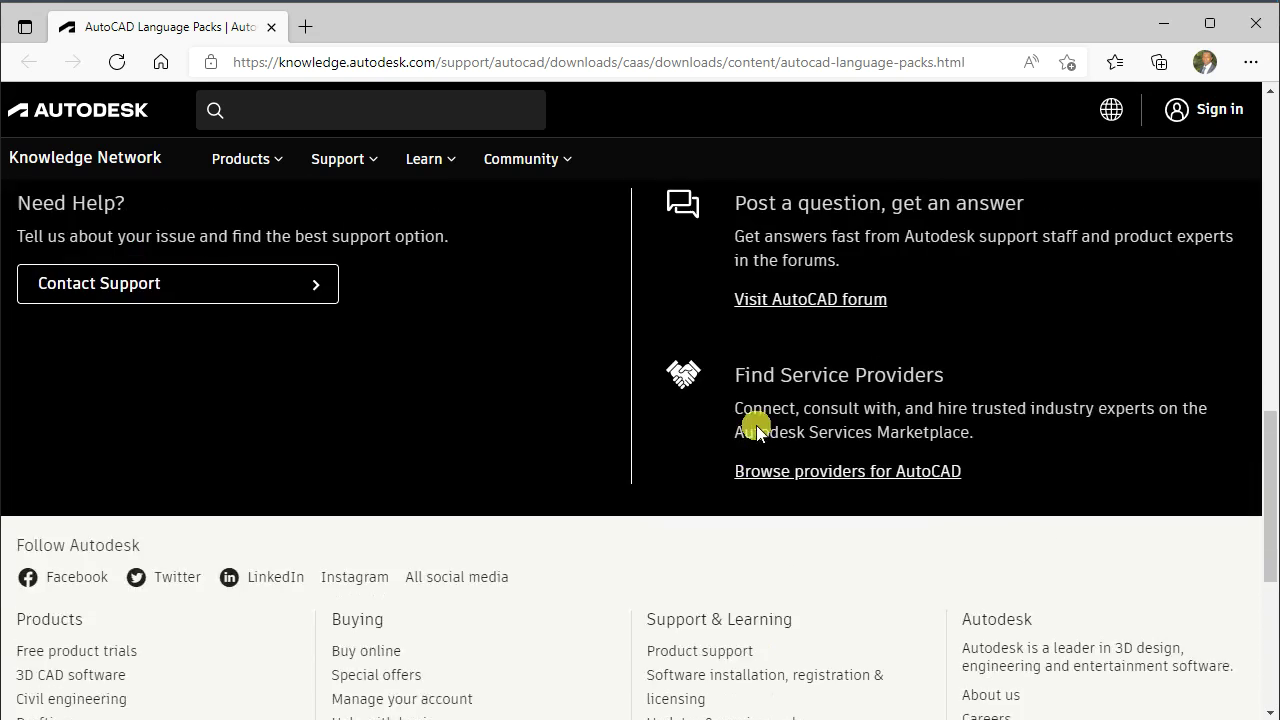
scroll(757, 432, up, 5)
scroll(757, 432, up, 4)
scroll(757, 432, up, 3)
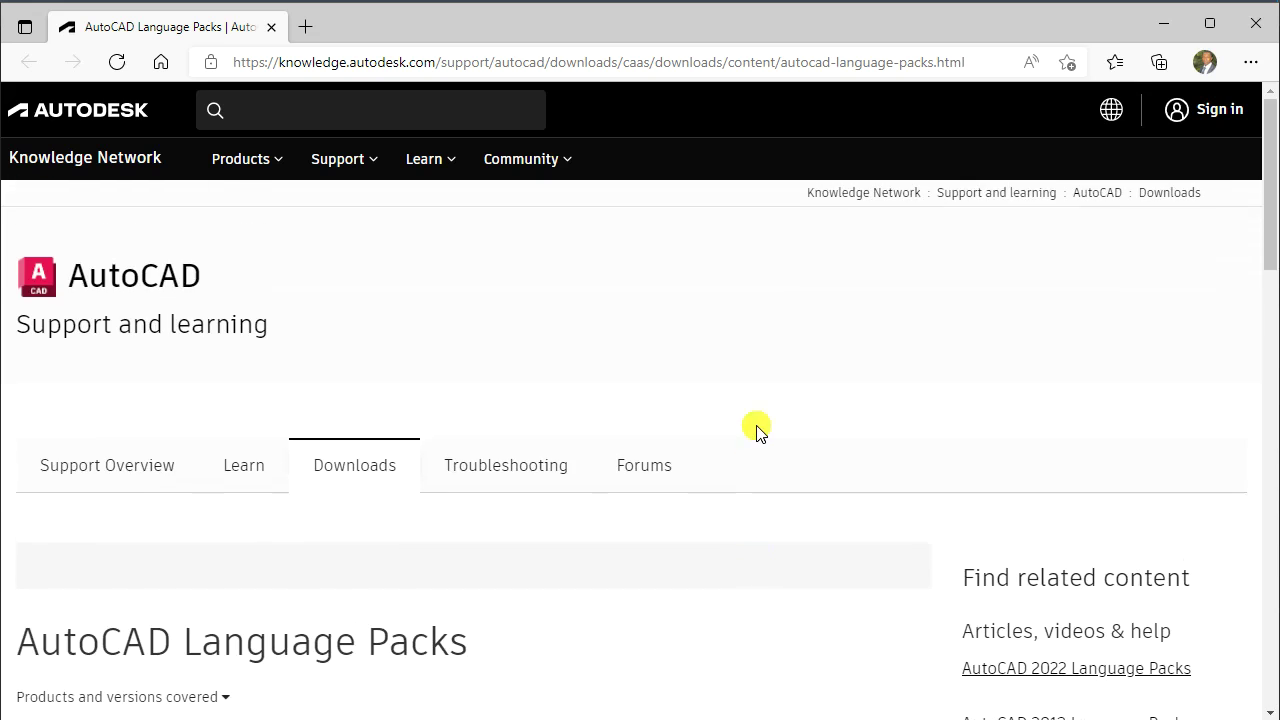
scroll(757, 432, down, 1)
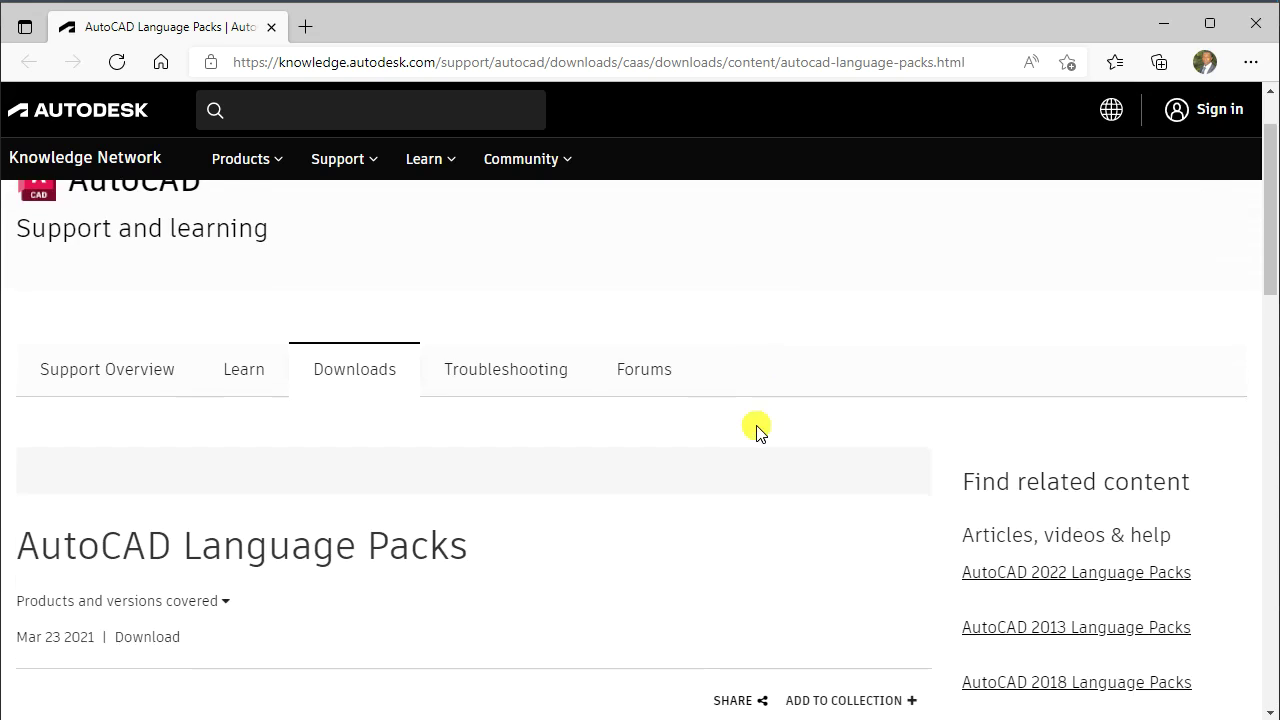
click(1166, 28)
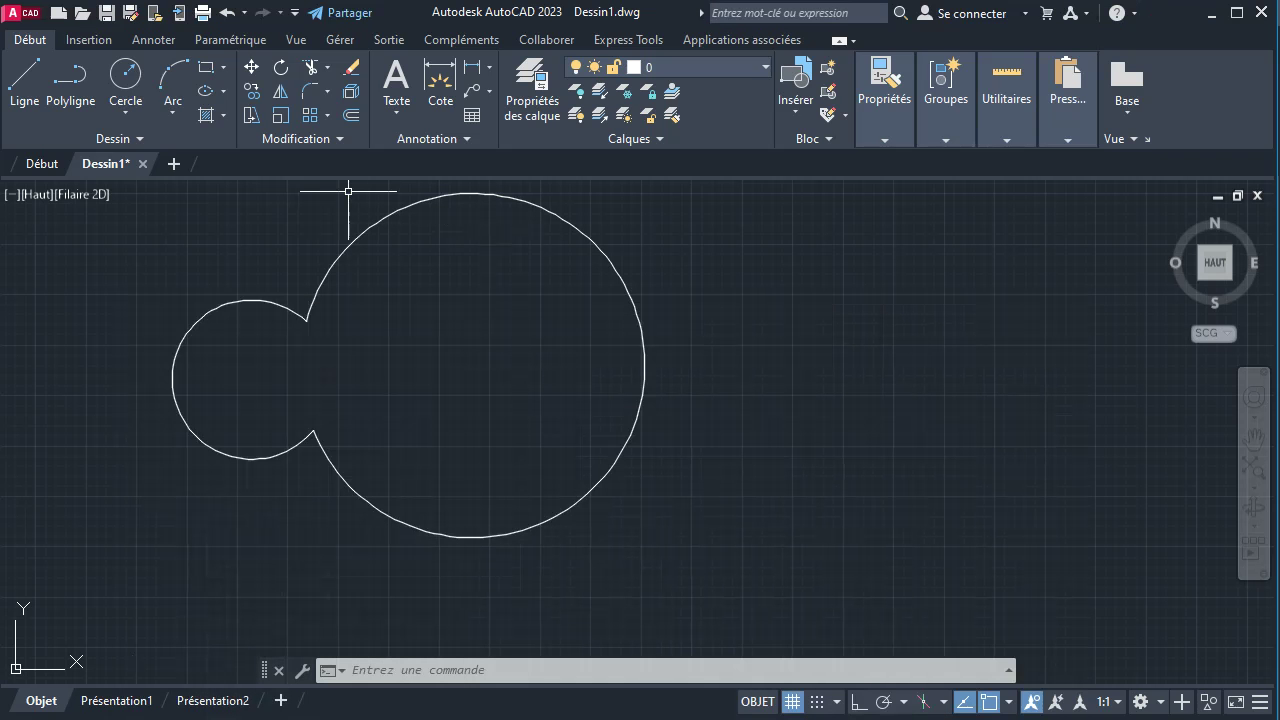
Select the large and small trimmed arcs of Dessin1's two-circle outline to show they are separate
key(alt)
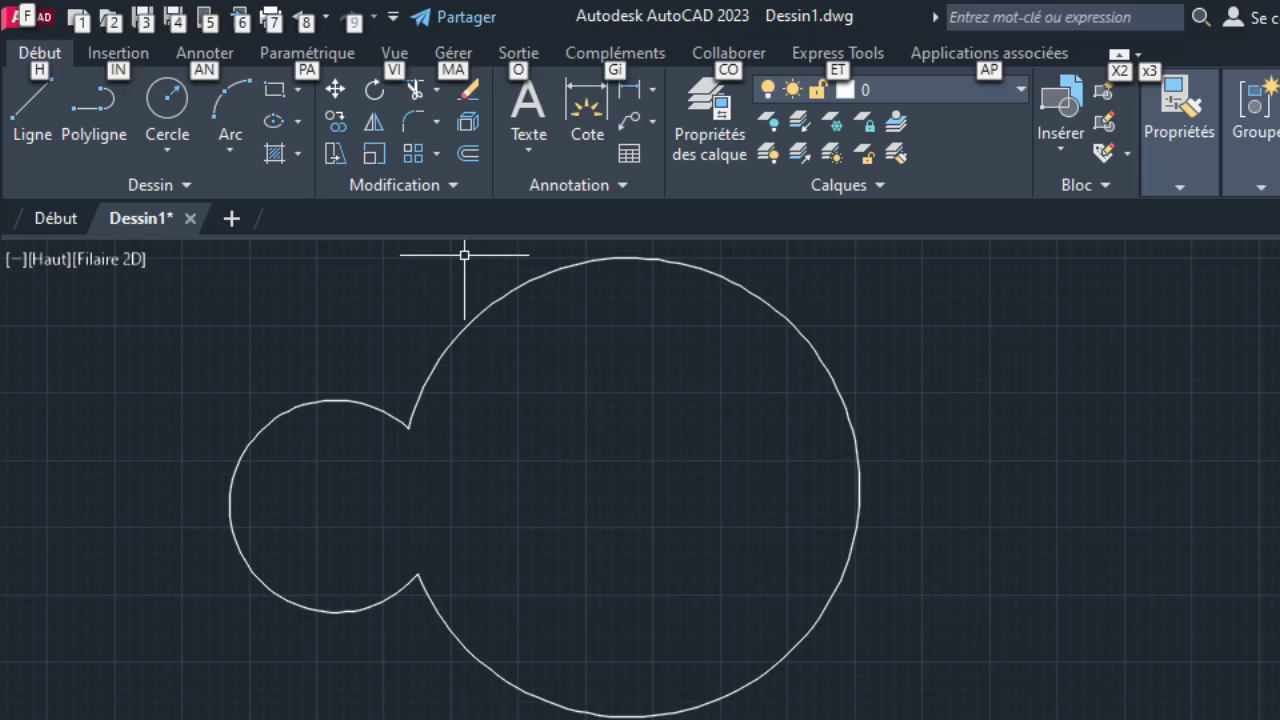
click(355, 296)
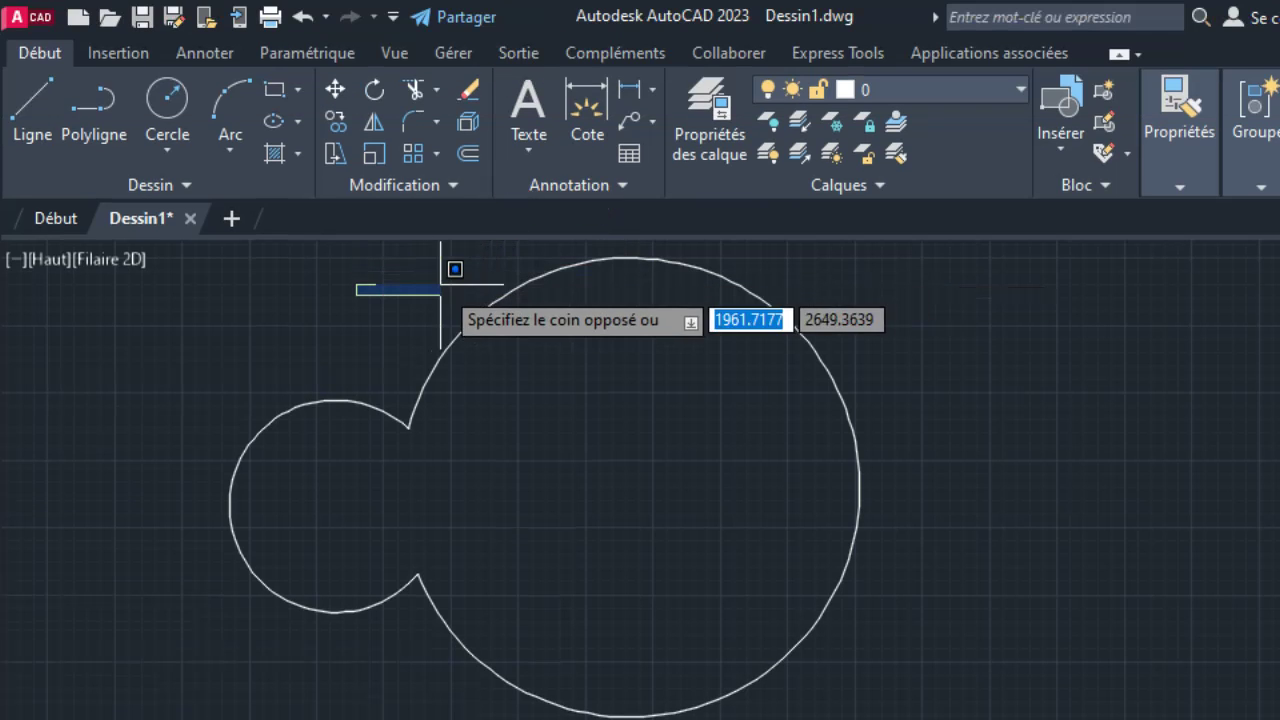
click(465, 285)
click(491, 292)
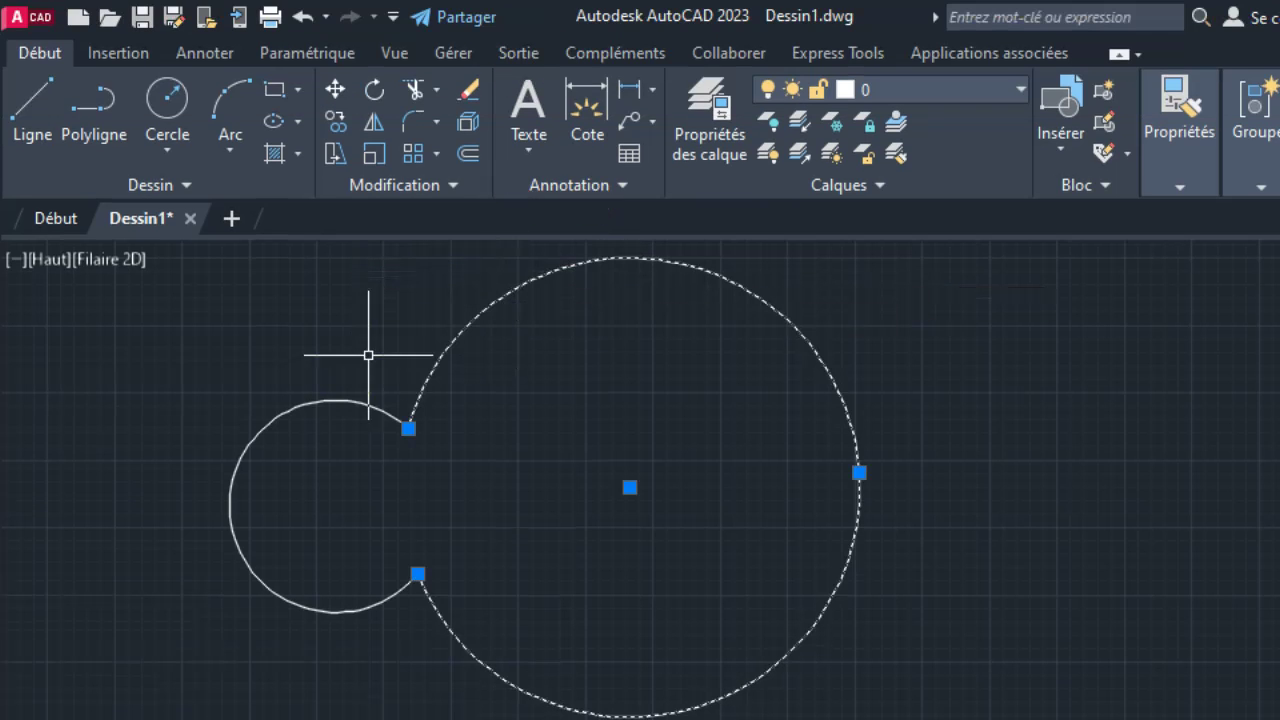
click(336, 398)
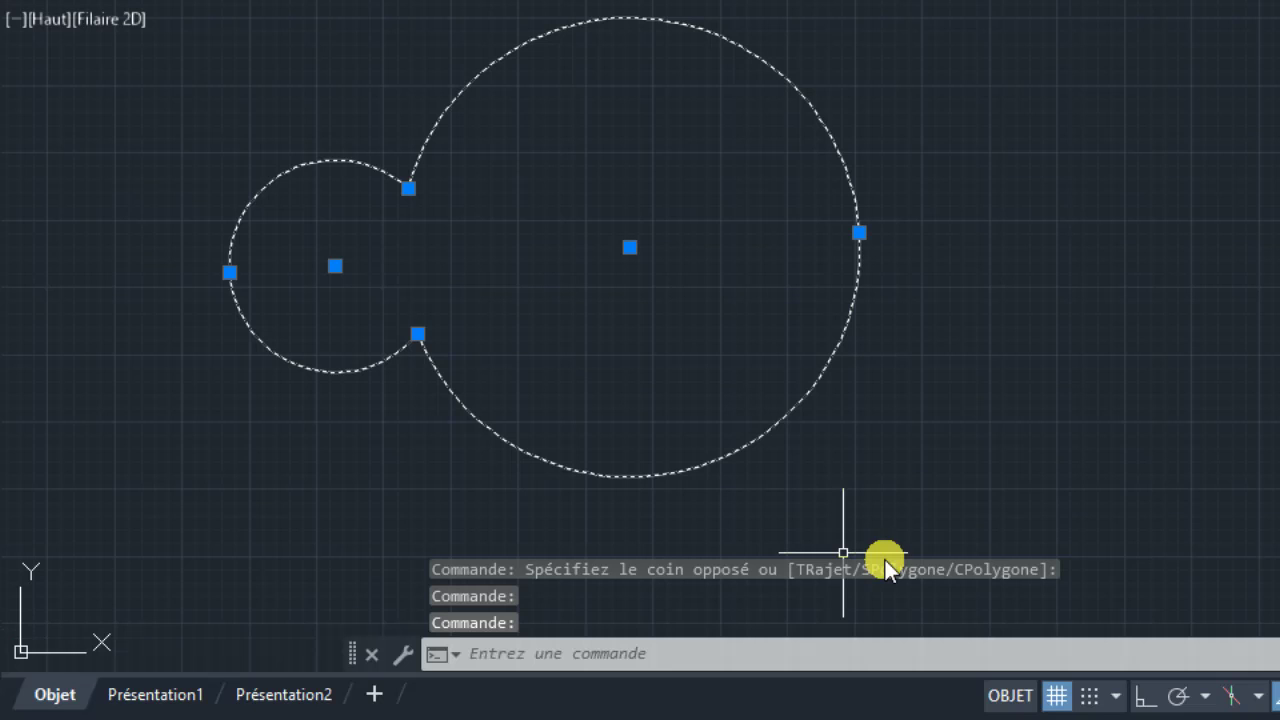